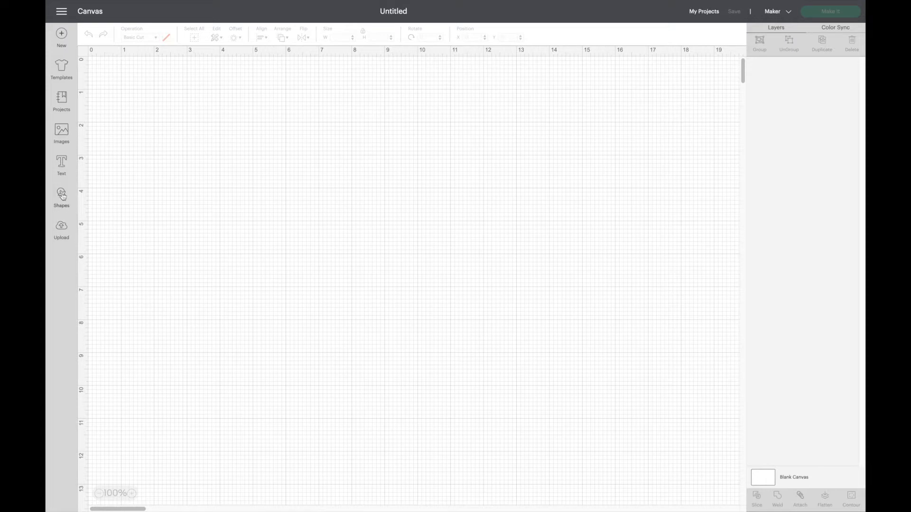
Step: Add a text object containing the letter U to the canvas
click(61, 165)
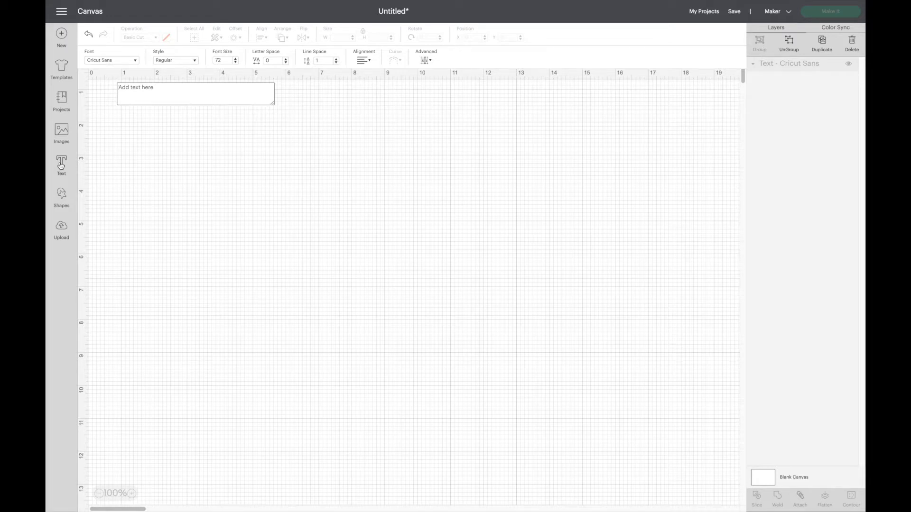
text(U)
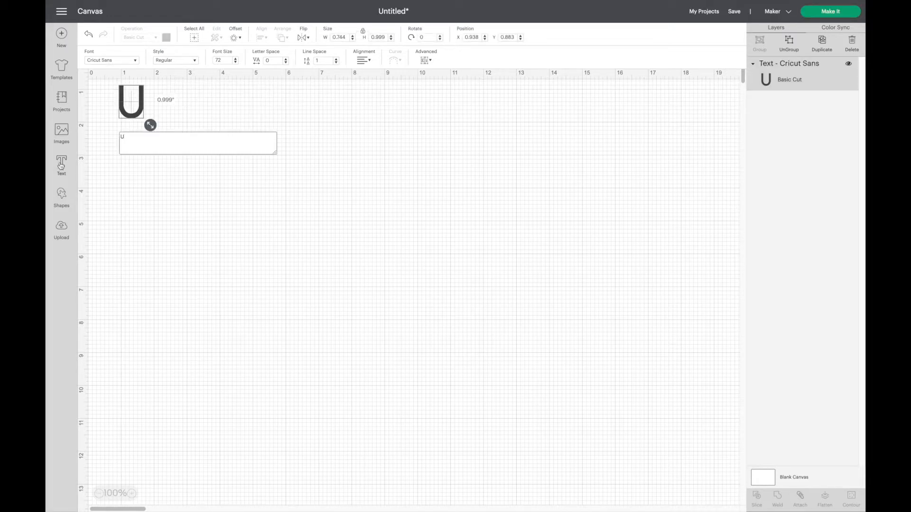
click(184, 242)
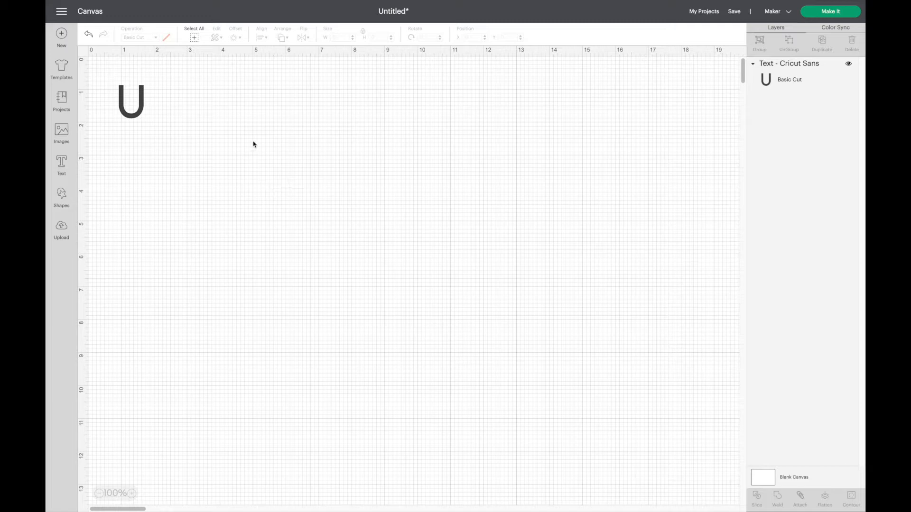
Step: Resize the letter U to 0.5 in wide by 0.75 in high with its proportions unlocked, and relock them
click(141, 108)
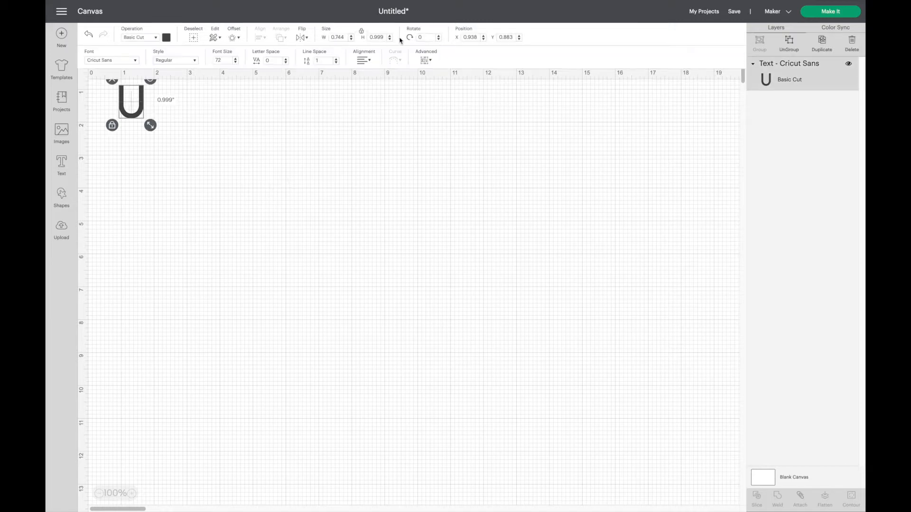
click(343, 37)
click(338, 38)
text(.5)
key(Tab)
text(.75)
click(361, 31)
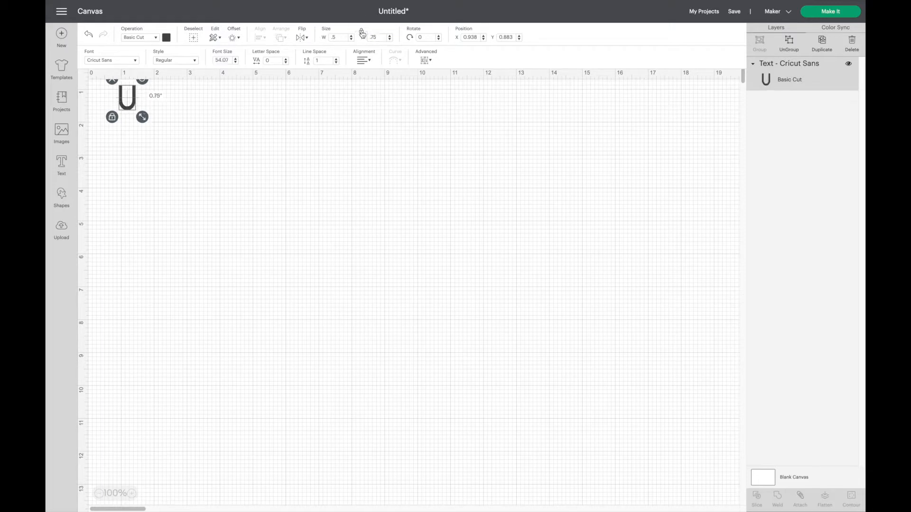
Step: Rotate the letter U by 90 degrees and change its material color to white
click(428, 38)
text(90)
key(Return)
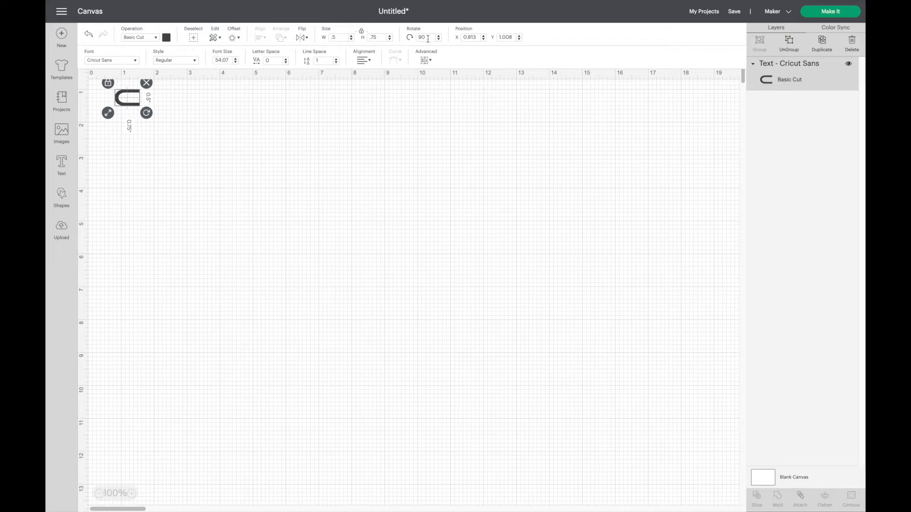
click(166, 38)
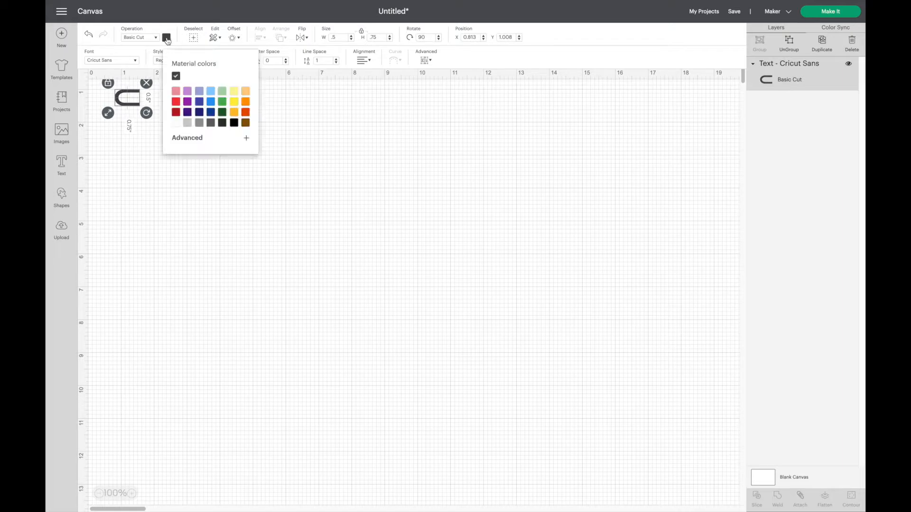
click(176, 123)
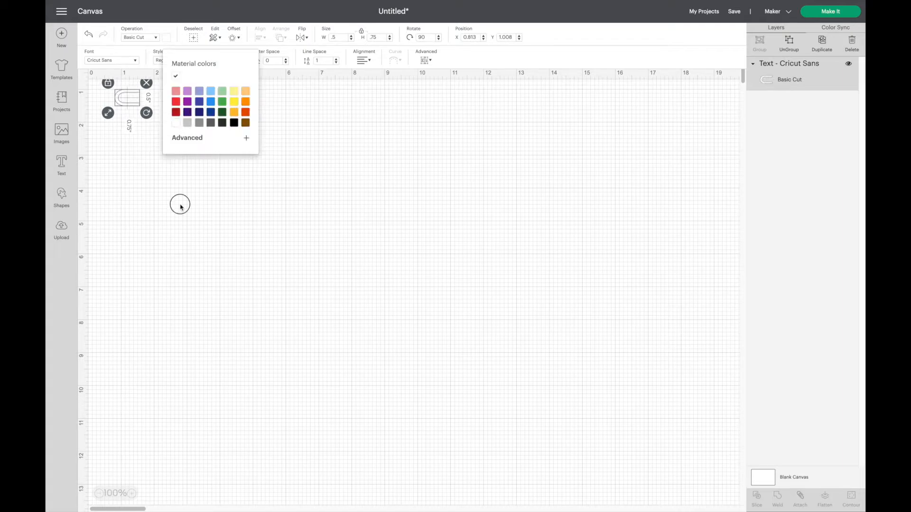
click(181, 206)
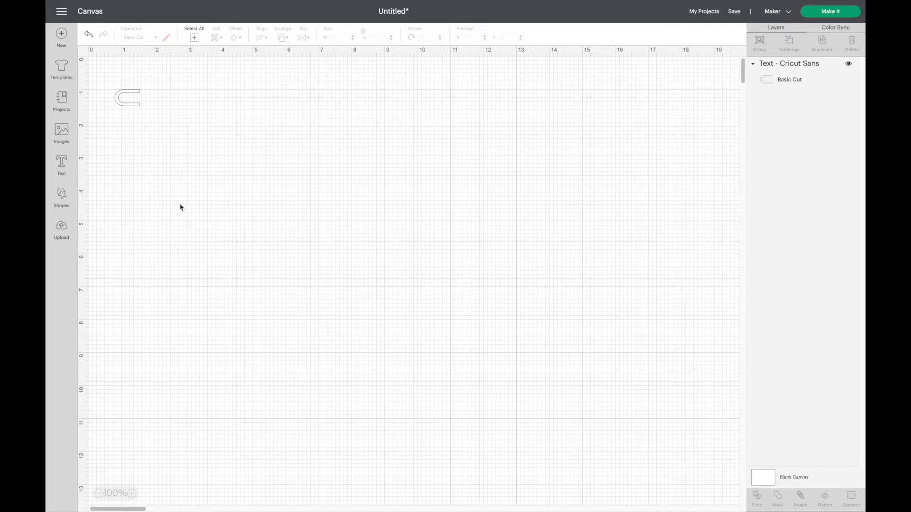
Step: Position the rotated U at the canvas origin, X 0 and Y 0
click(135, 106)
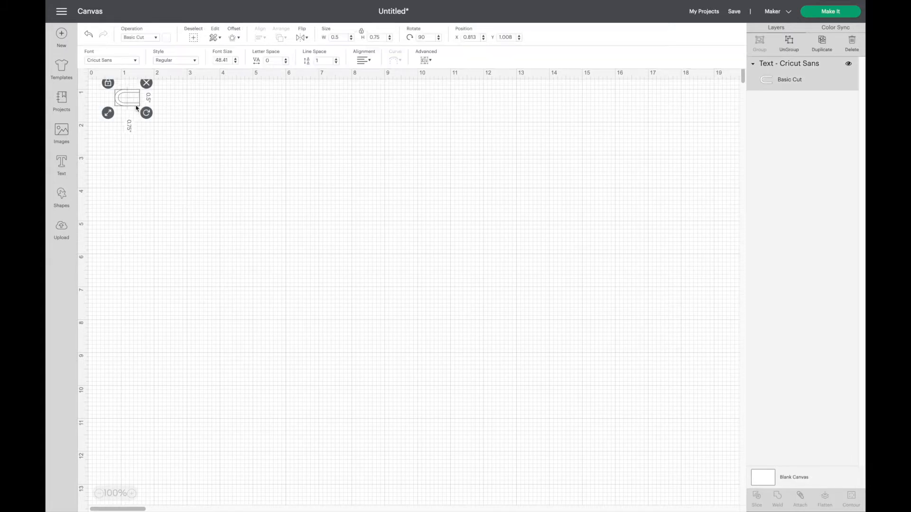
click(475, 38)
text(0)
key(Tab)
text(0)
key(Return)
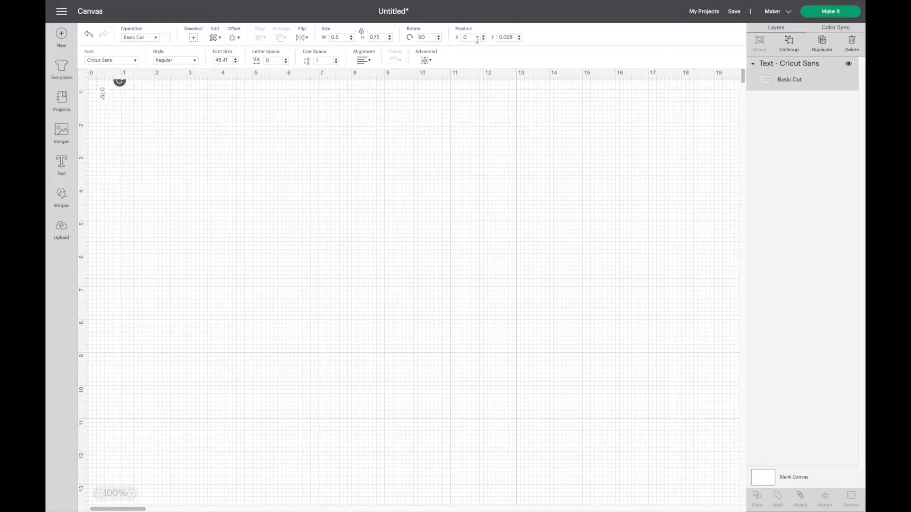
click(270, 153)
Step: Add a circle and resize it to 0.05 in wide by 0.05 in high
click(62, 197)
click(133, 115)
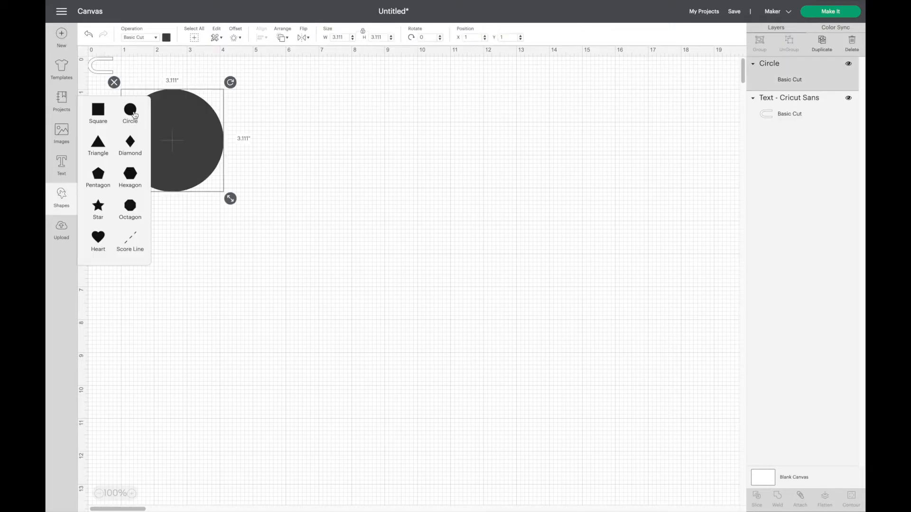
click(363, 33)
click(339, 38)
text(1)
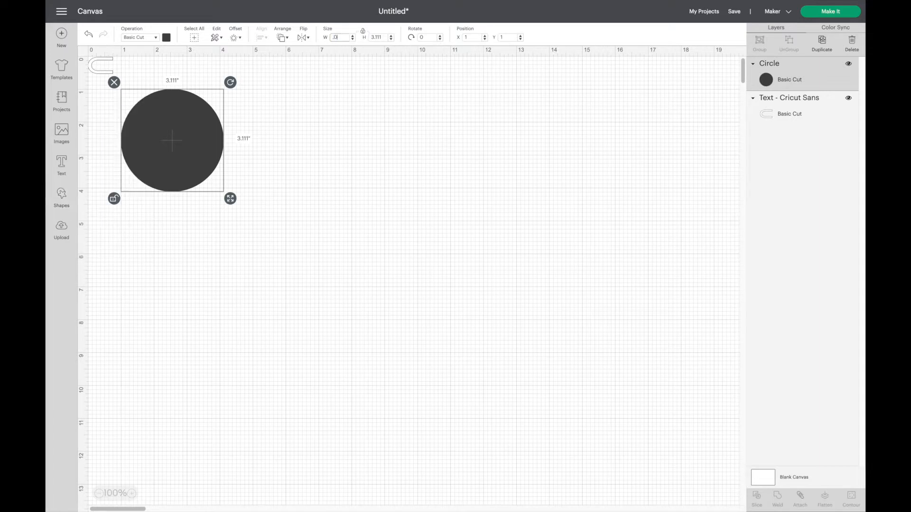
text(5)
key(Tab)
key(BackSpace)
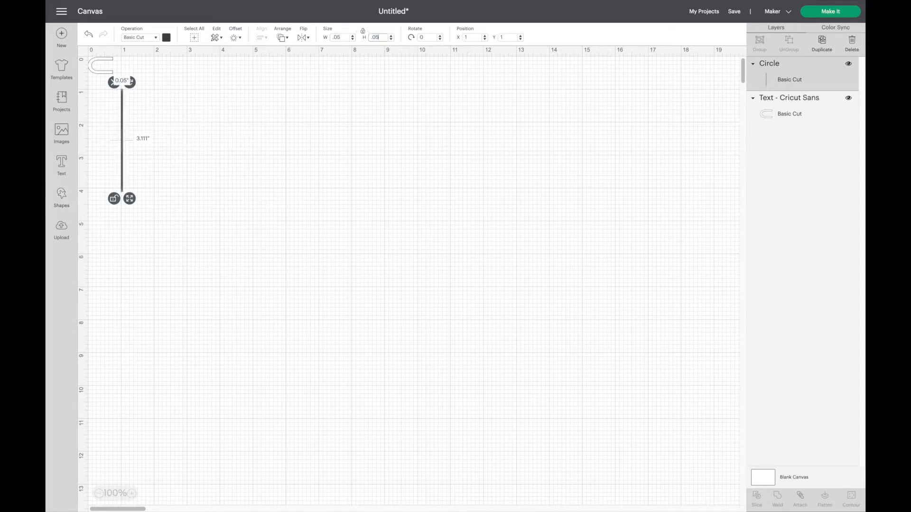
key(Return)
click(364, 33)
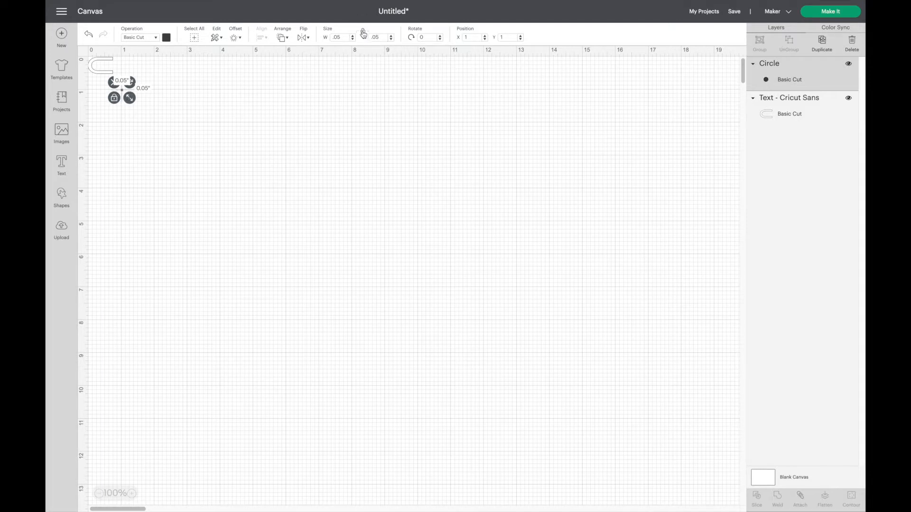
Step: Duplicate the small circle and position the copy at X 0.3, Y 0.225 inside the U
click(823, 45)
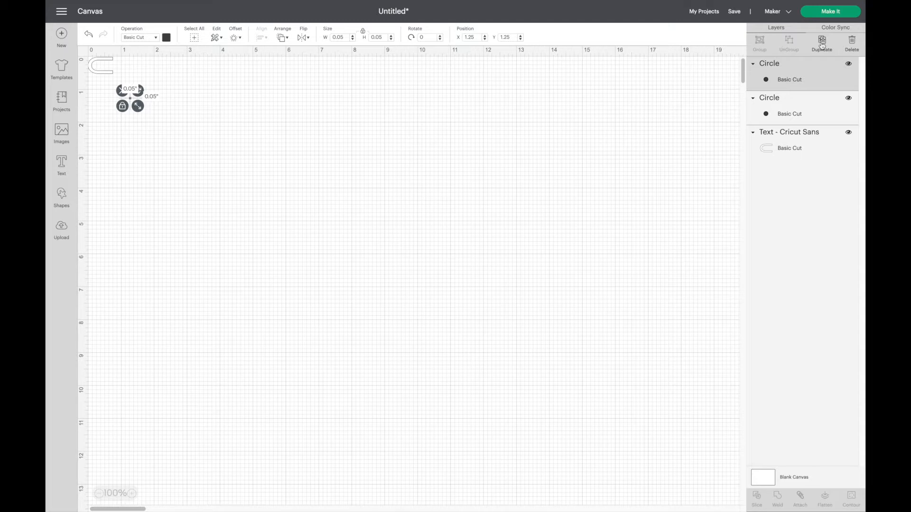
double_click(473, 37)
text(.3)
key(Tab)
text(.22)
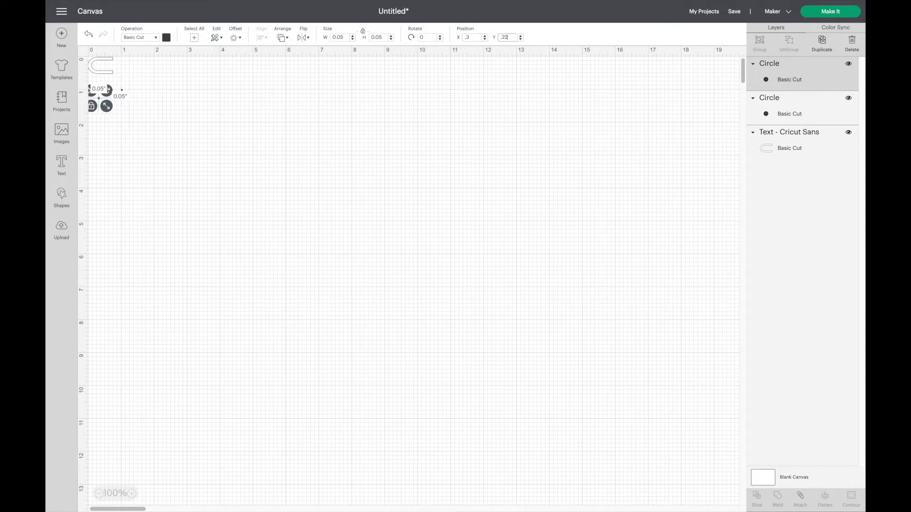
text(5)
key(Return)
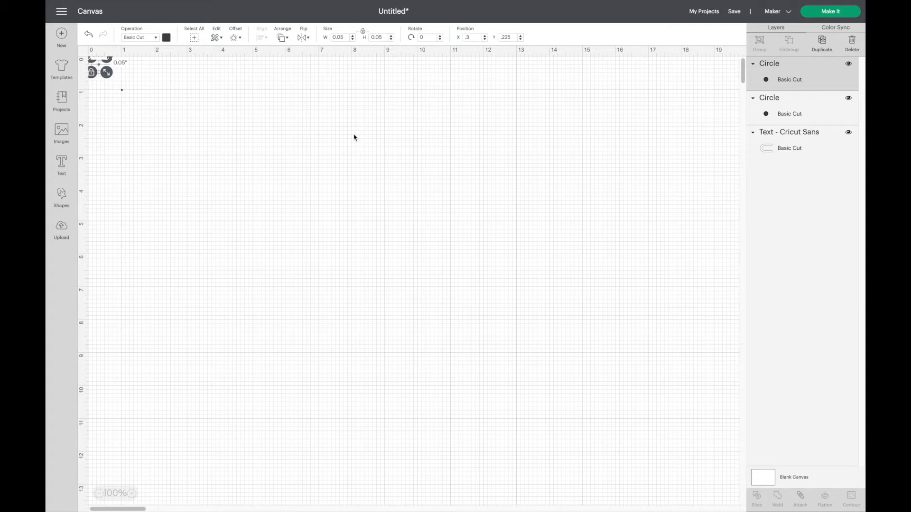
Step: Position the original small circle at X 0.6, Y 0.225
drag(109, 85, 151, 110)
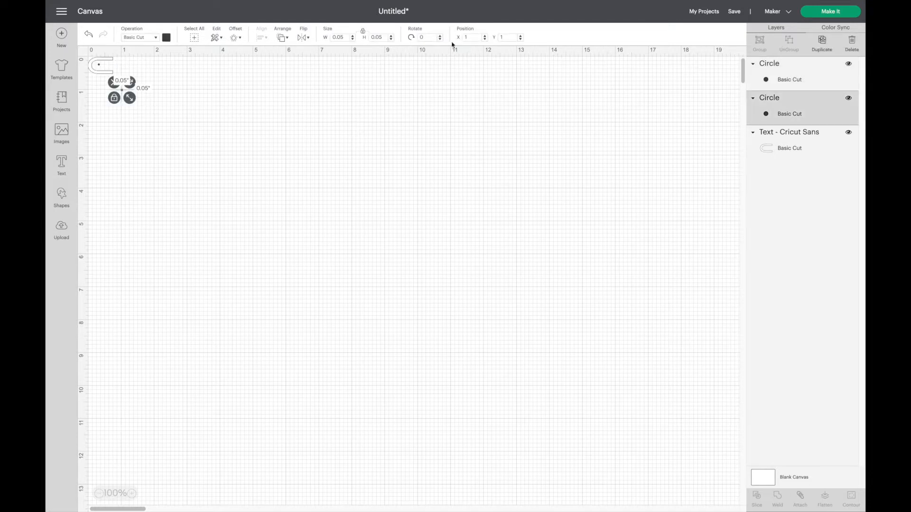
click(472, 37)
text(.6)
key(Tab)
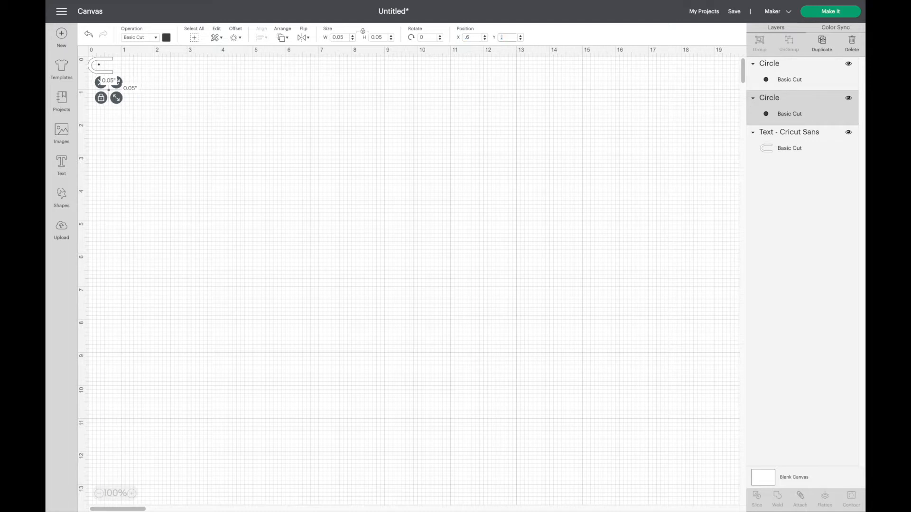
text(.225)
key(Return)
Step: Correct the rotated U's vertical position by setting its Y value to 0
click(110, 74)
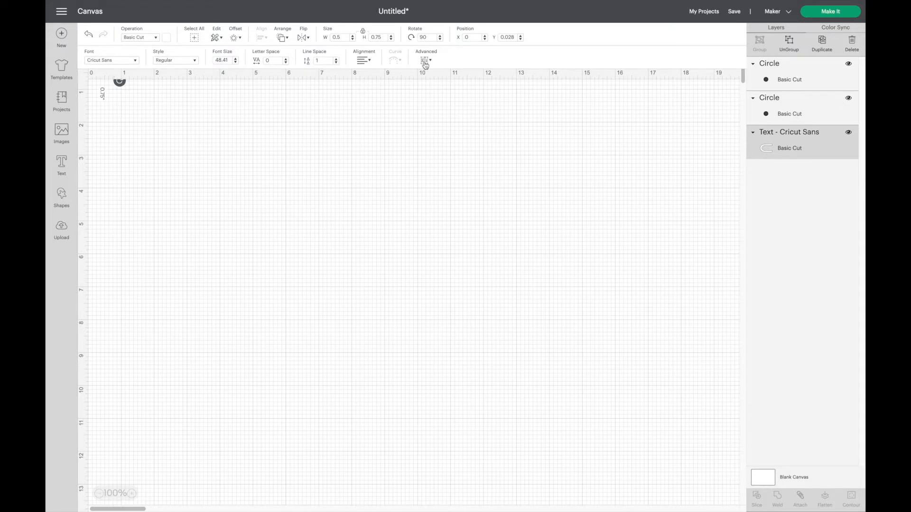
double_click(509, 37)
text(0)
key(Return)
click(159, 120)
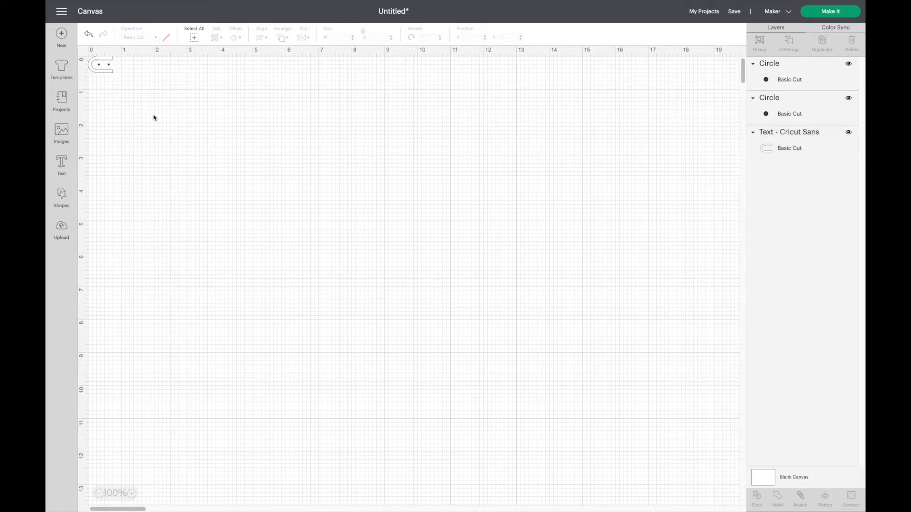
Step: Group the U with its two small circles and duplicate the group
drag(132, 105, 83, 38)
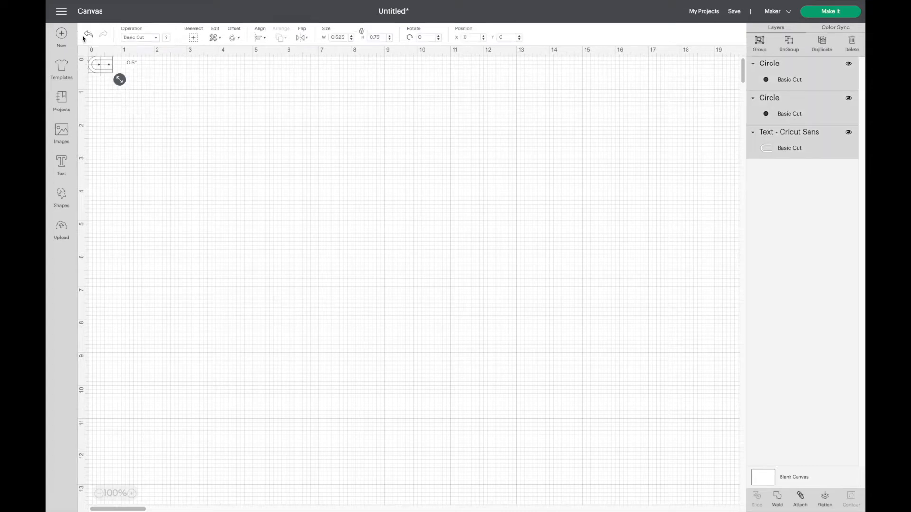
click(758, 43)
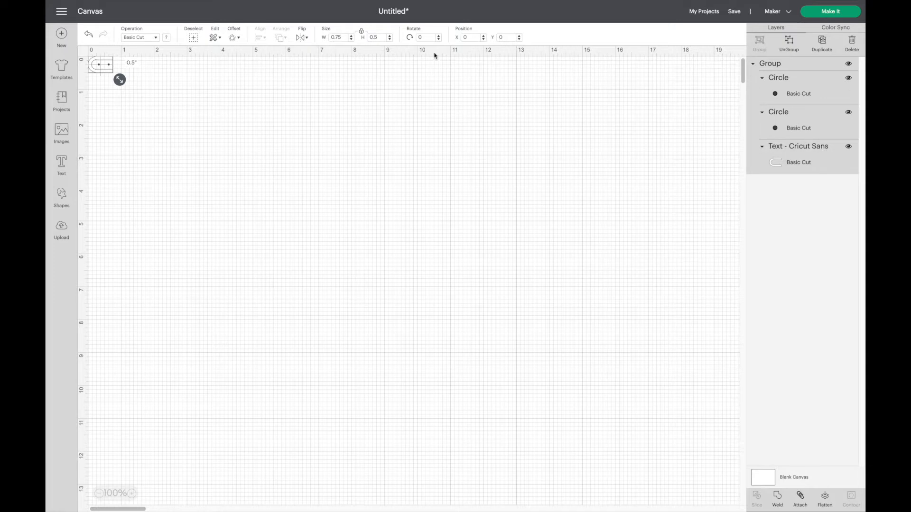
click(822, 43)
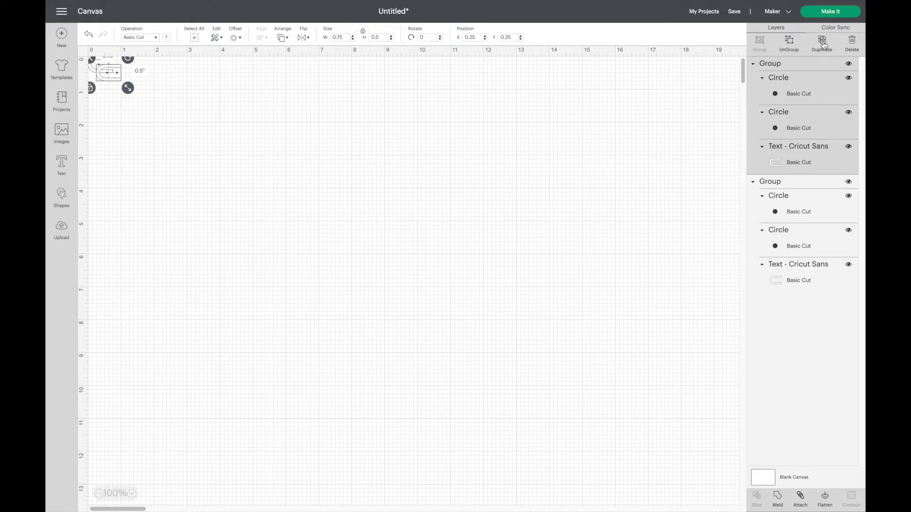
Step: Flip the duplicated group horizontally and position it at X 1.375, Y 0
click(308, 39)
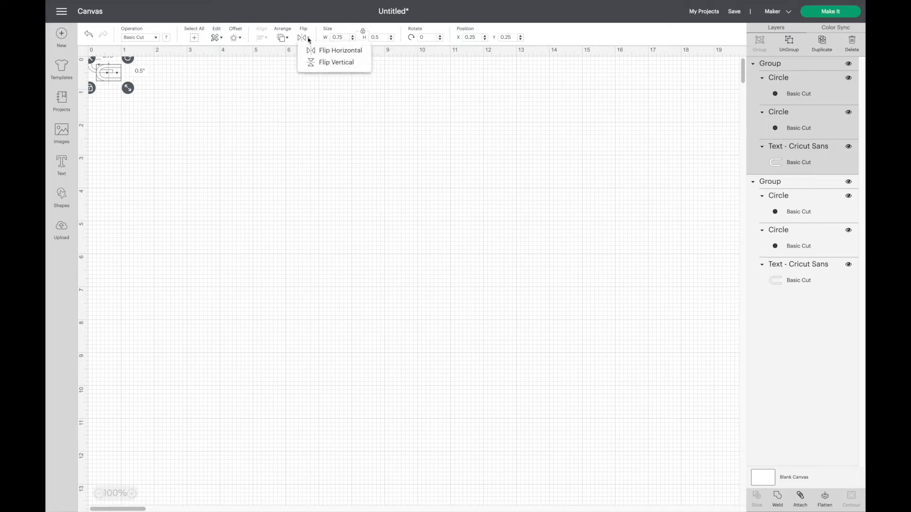
click(329, 55)
click(470, 38)
double_click(470, 38)
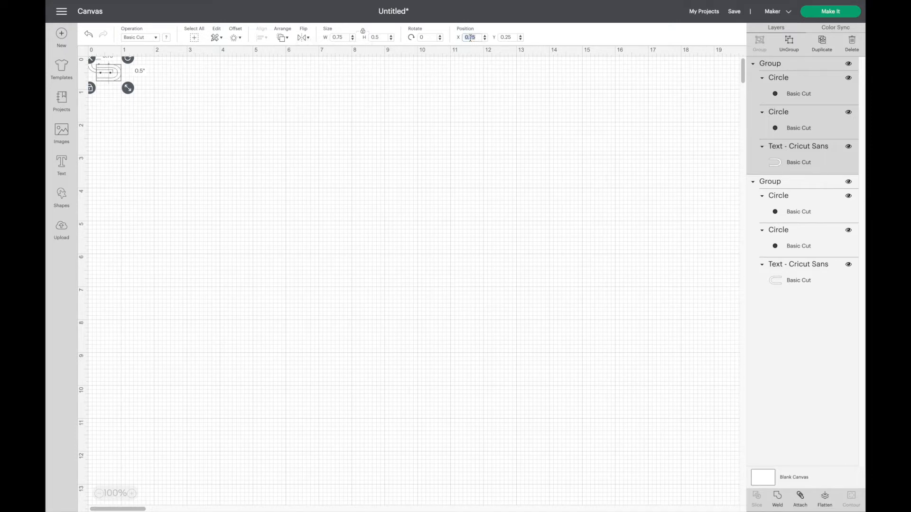
text(1)
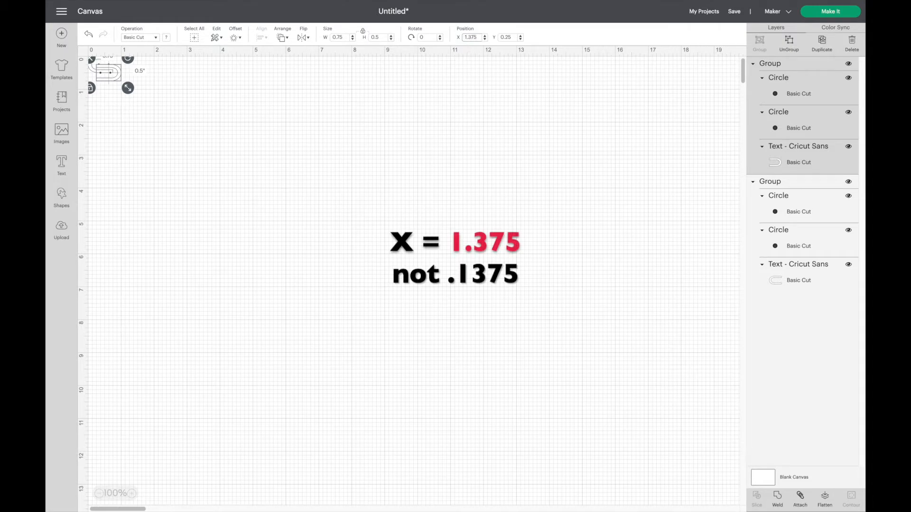
key(Tab)
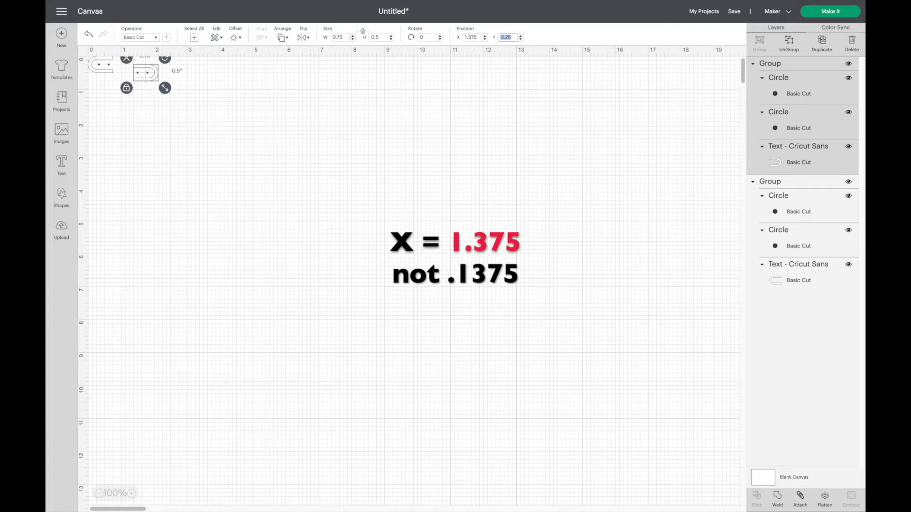
text(0)
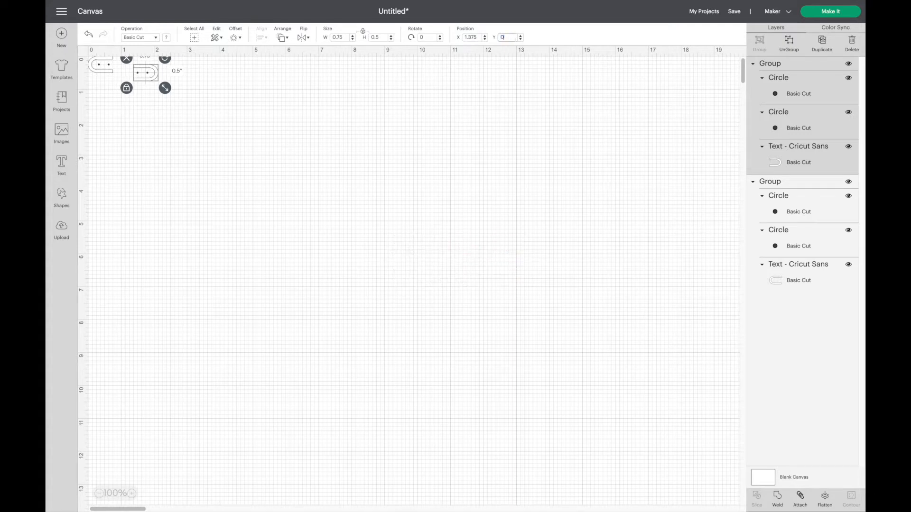
click(209, 126)
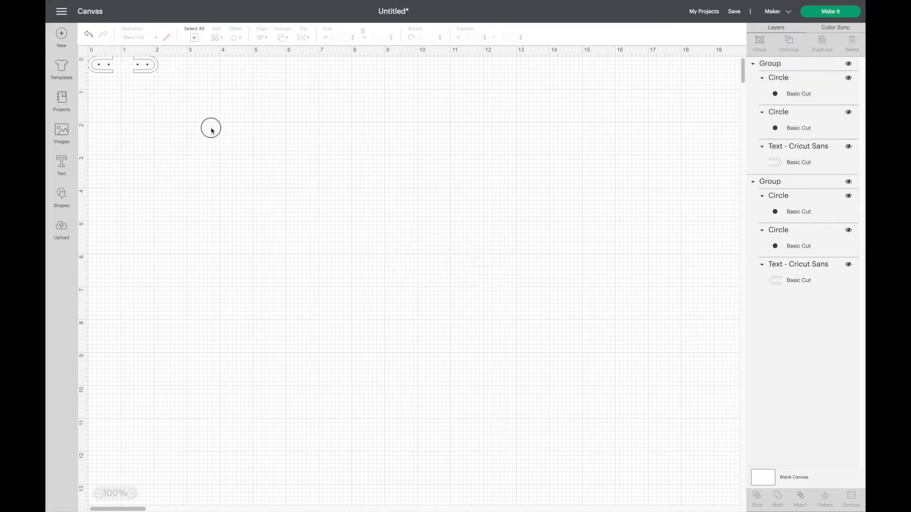
Step: Group the two mirrored halves and move them to an empty area about 9.5 in across and 1.8 in down the canvas
drag(211, 127, 61, 38)
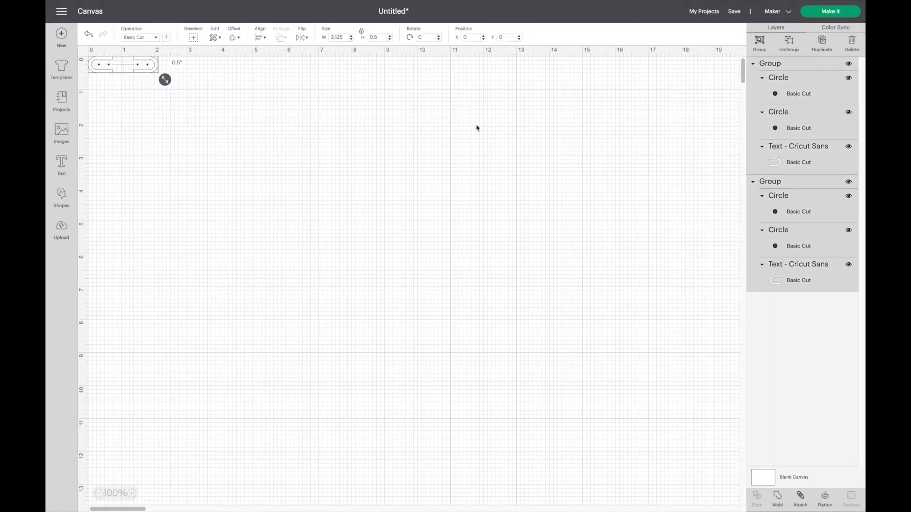
click(759, 42)
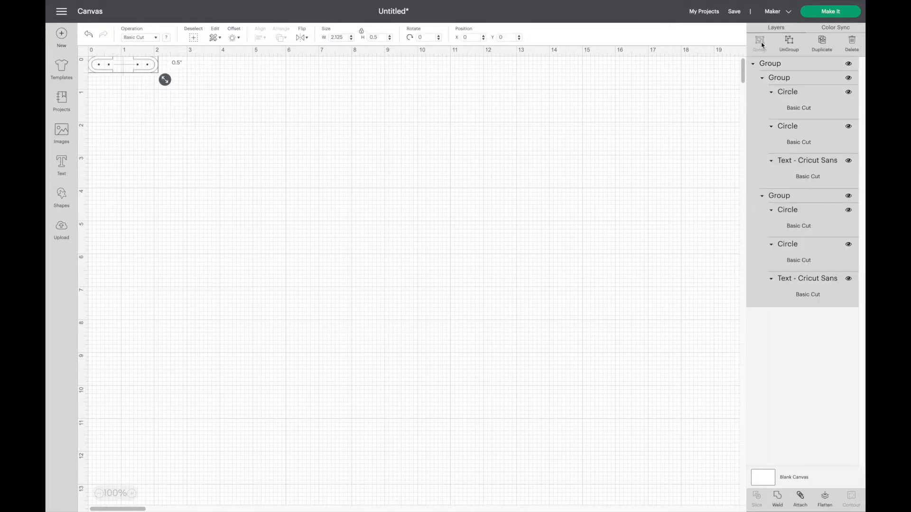
drag(172, 66, 464, 124)
click(137, 92)
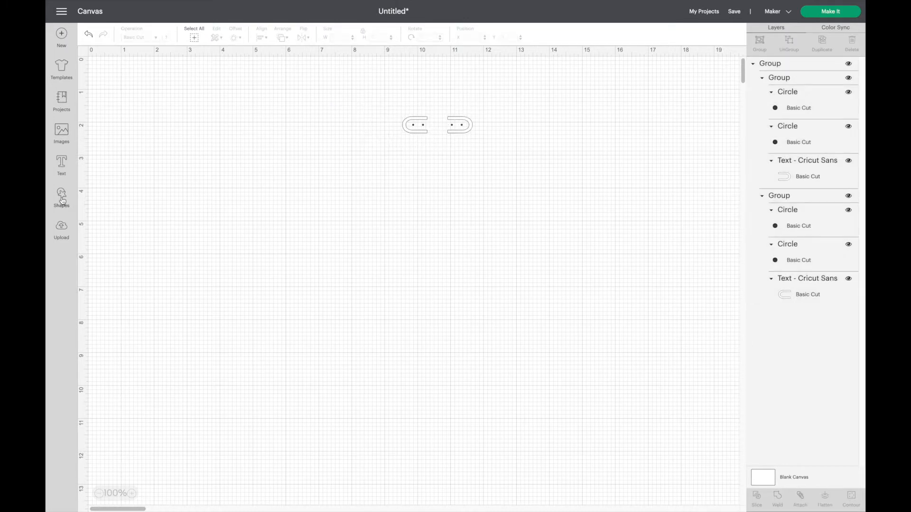
Step: Add a square shape and size it to 3 in wide by 3 in high, unlocking the proportions and relocking them when done
click(62, 199)
click(98, 112)
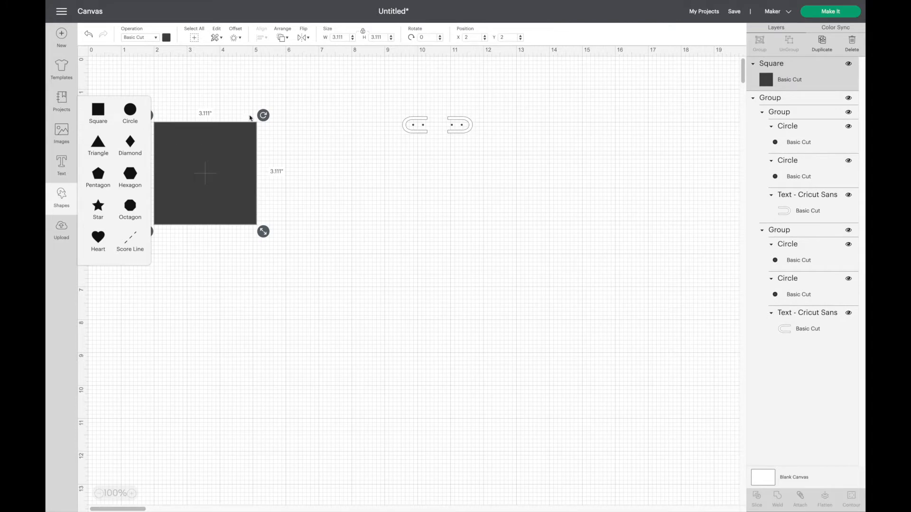
click(364, 33)
click(336, 38)
text(3)
click(373, 37)
text(3)
key(Return)
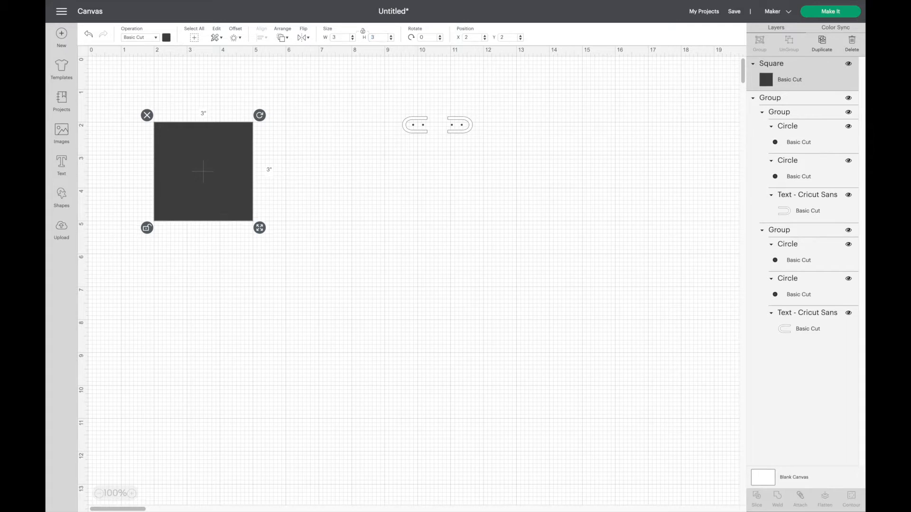
click(363, 32)
Step: Change the square's material color to white
click(167, 37)
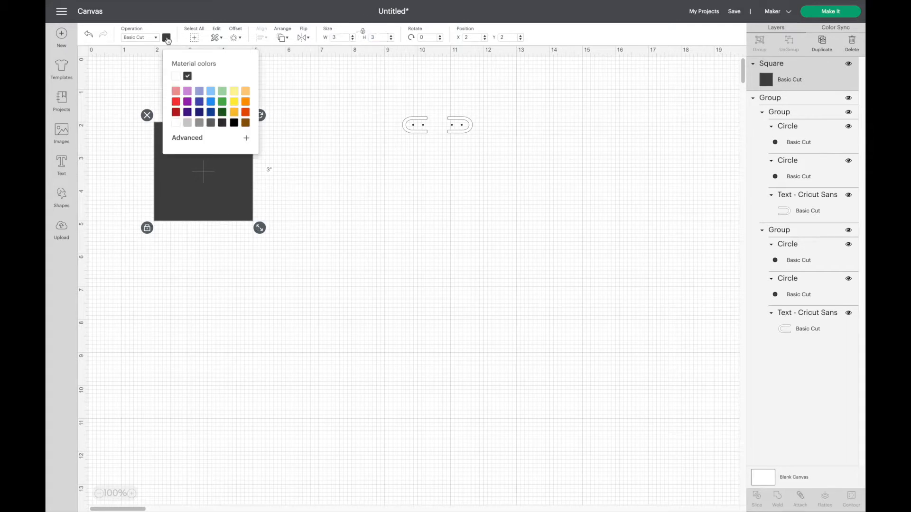
click(175, 124)
click(291, 180)
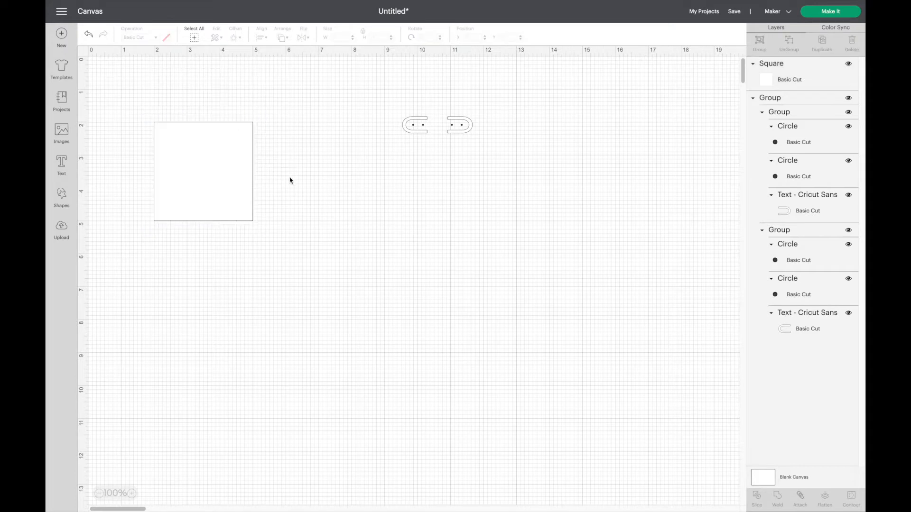
Step: Add a text object reading "Sincere Stylish"
click(62, 165)
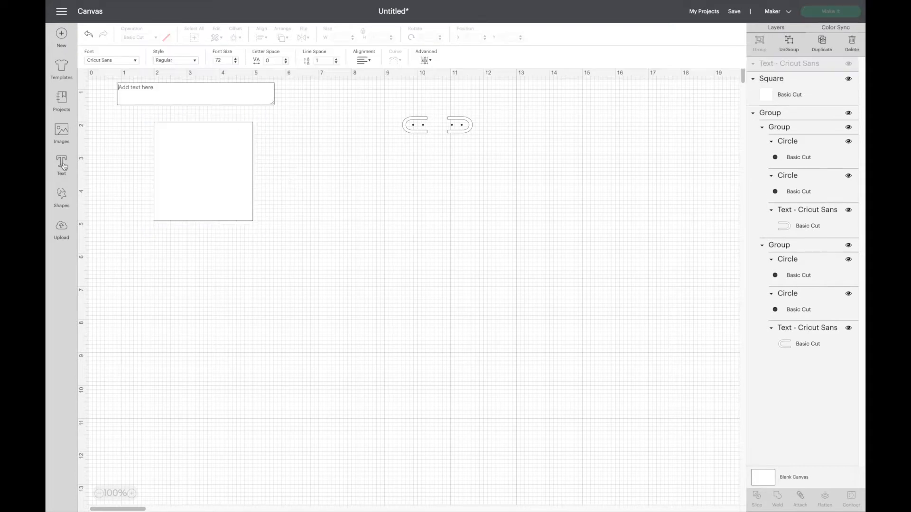
text(Sincer)
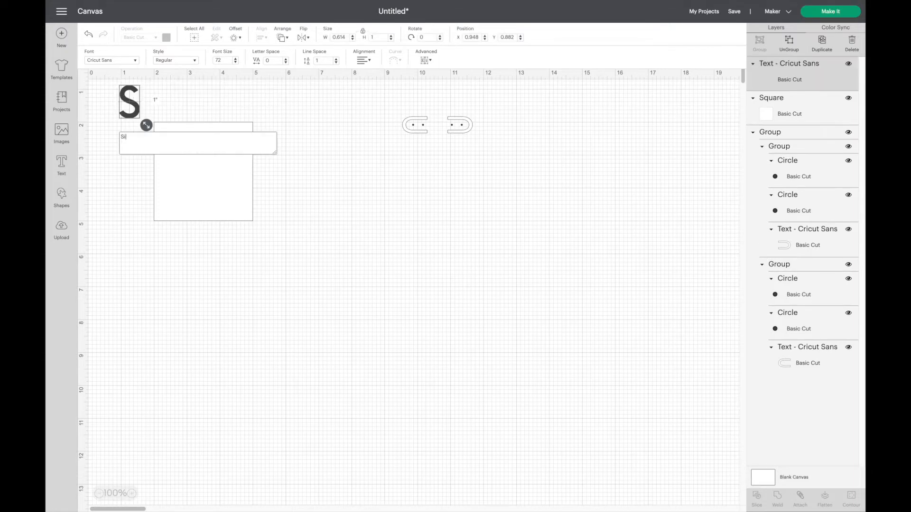
text(e Stylish)
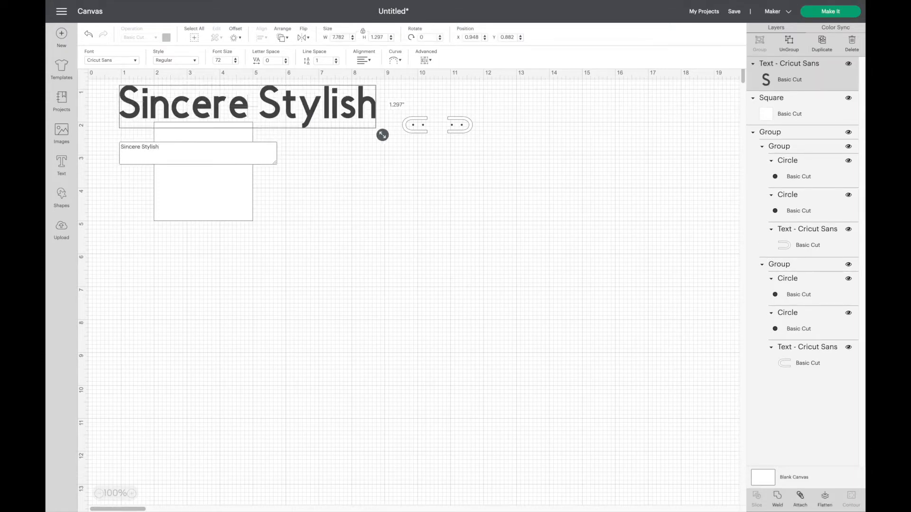
click(270, 230)
Step: Set the "Sincere Stylish" text to Writing style at font size 14 and place it just inside the square's top edge
click(225, 113)
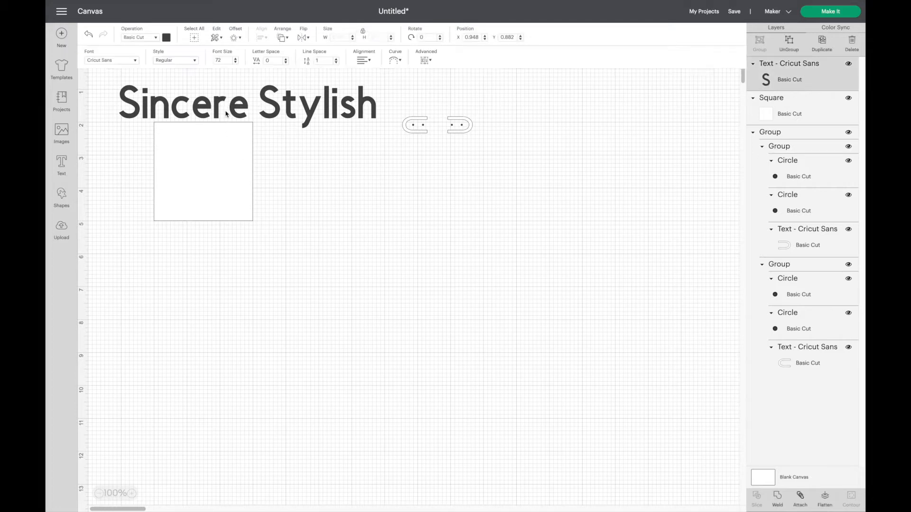
click(183, 60)
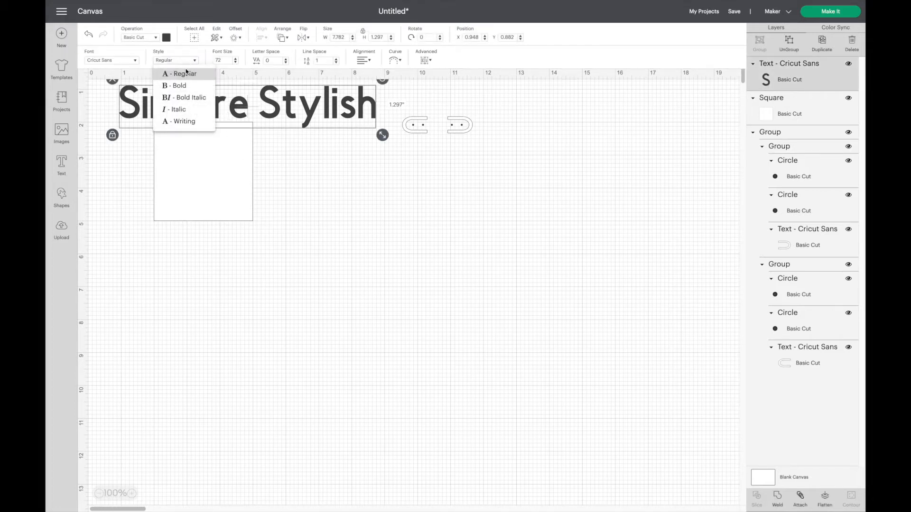
click(183, 121)
click(227, 61)
key(BackSpace)
key(BackSpace)
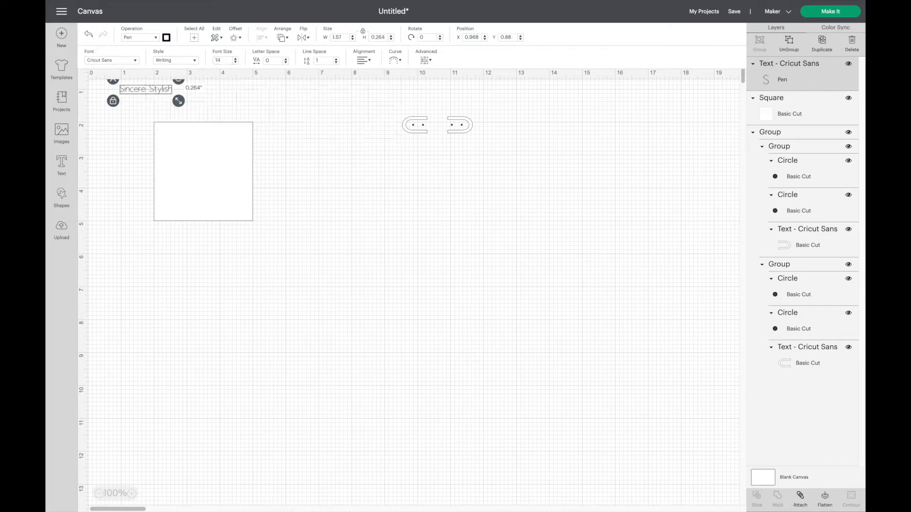
drag(138, 95, 197, 138)
click(301, 184)
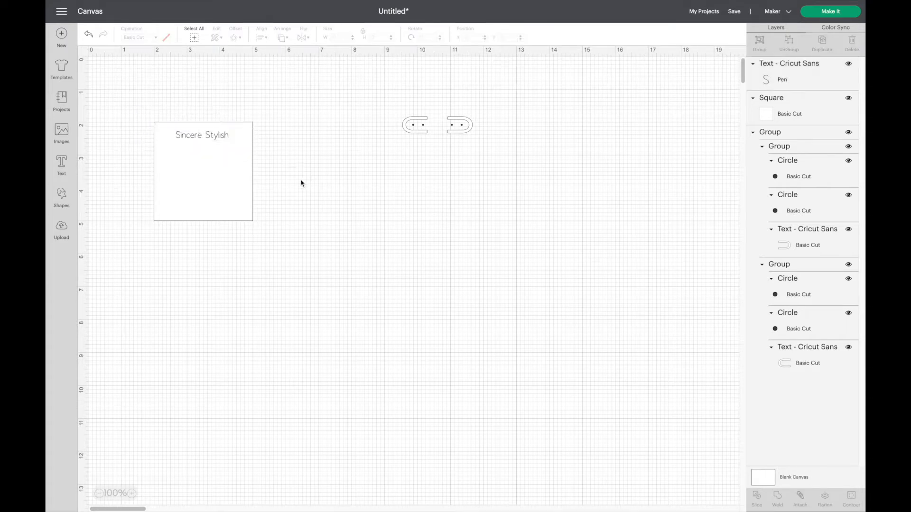
click(62, 164)
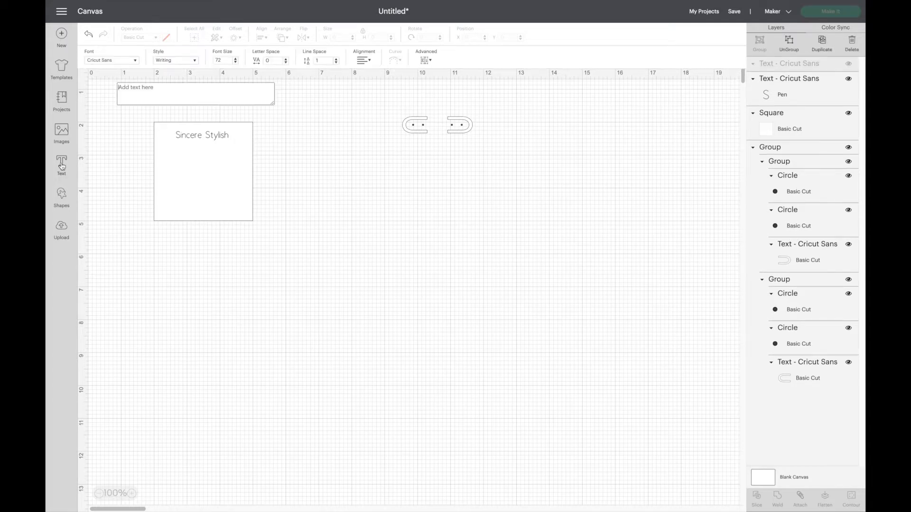
text(@sincer)
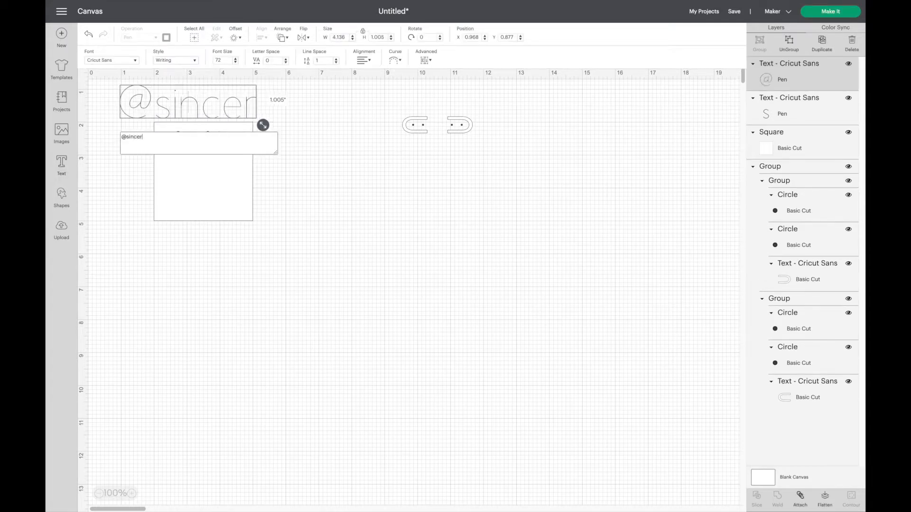
text(estylish)
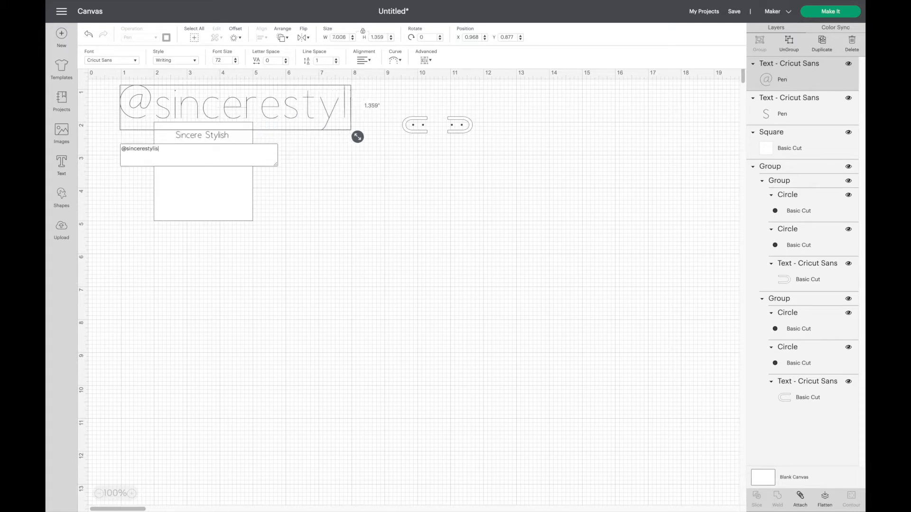
click(255, 246)
click(200, 122)
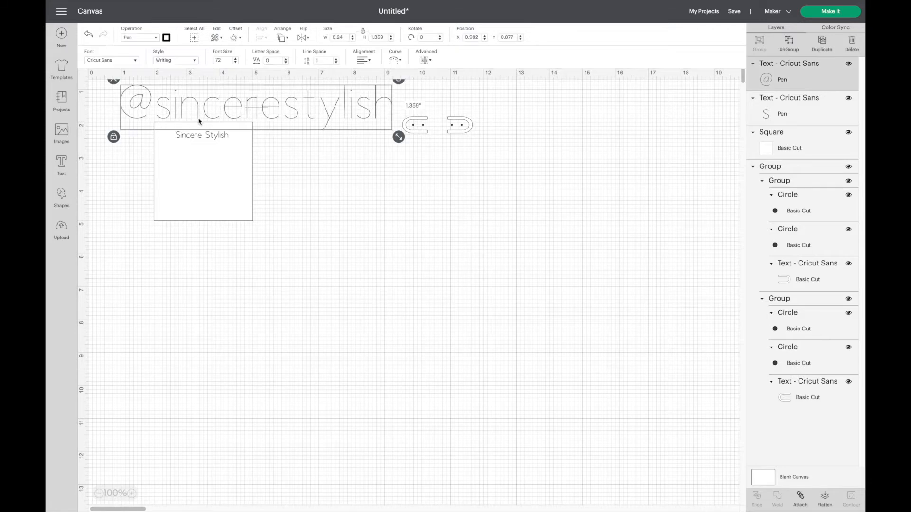
click(228, 60)
text(10)
key(Return)
drag(138, 88, 205, 207)
drag(200, 210, 201, 212)
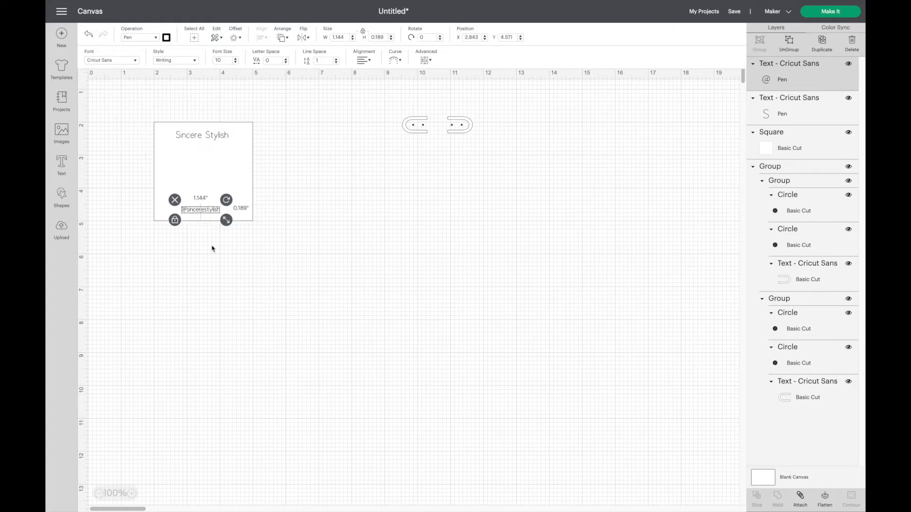
click(214, 257)
Step: Center the square and both text objects horizontally on each other and group them
drag(176, 110, 232, 258)
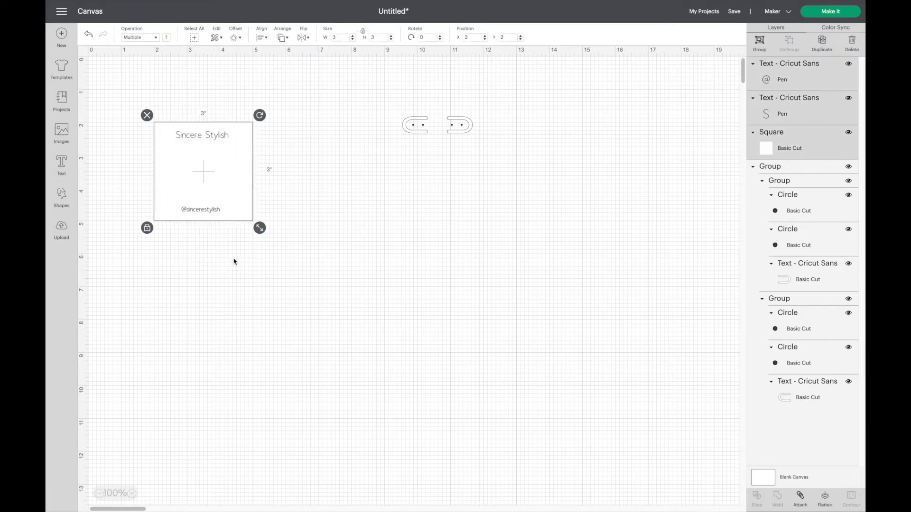
click(266, 38)
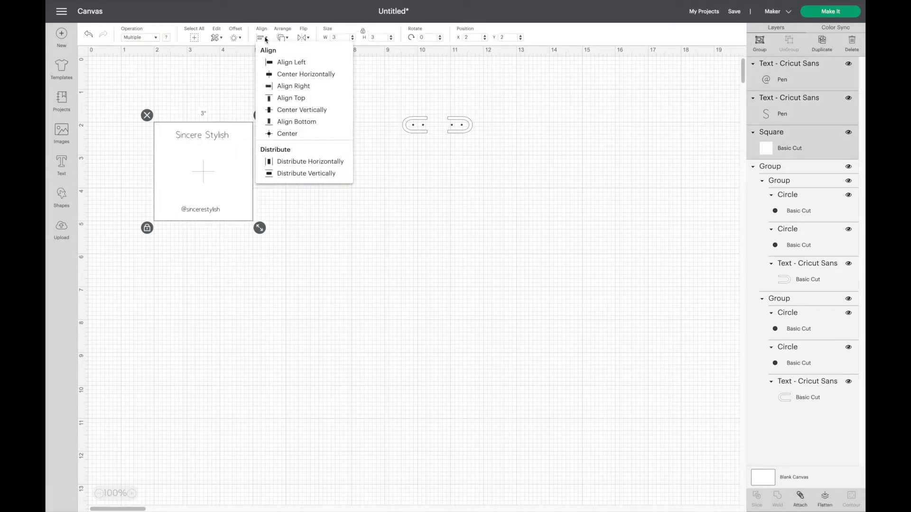
click(295, 75)
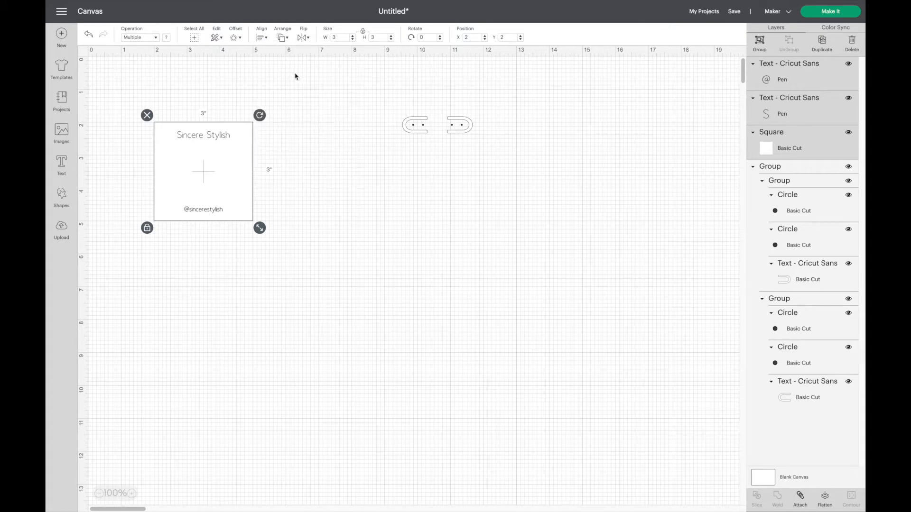
click(760, 42)
click(313, 221)
Step: Send the card group to the back and move the mirrored U group onto the card beneath the "Sincere Stylish" title
click(225, 171)
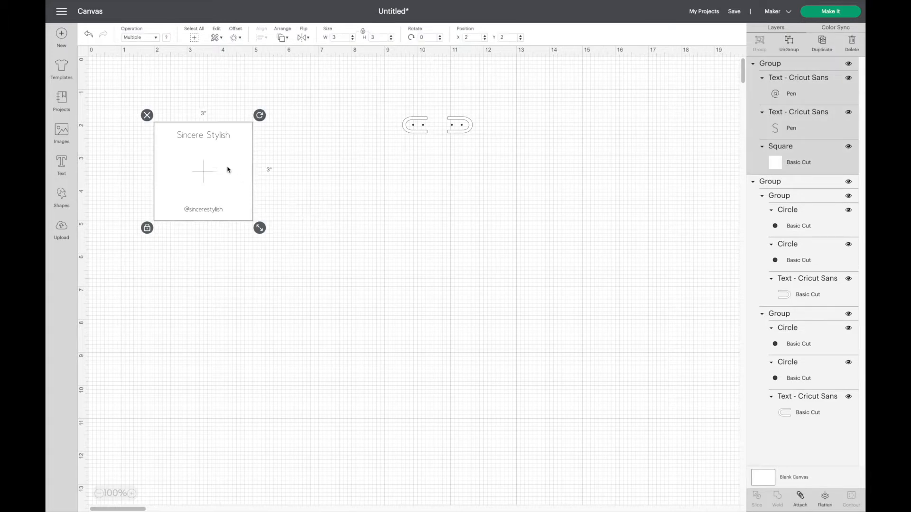
click(282, 38)
click(300, 52)
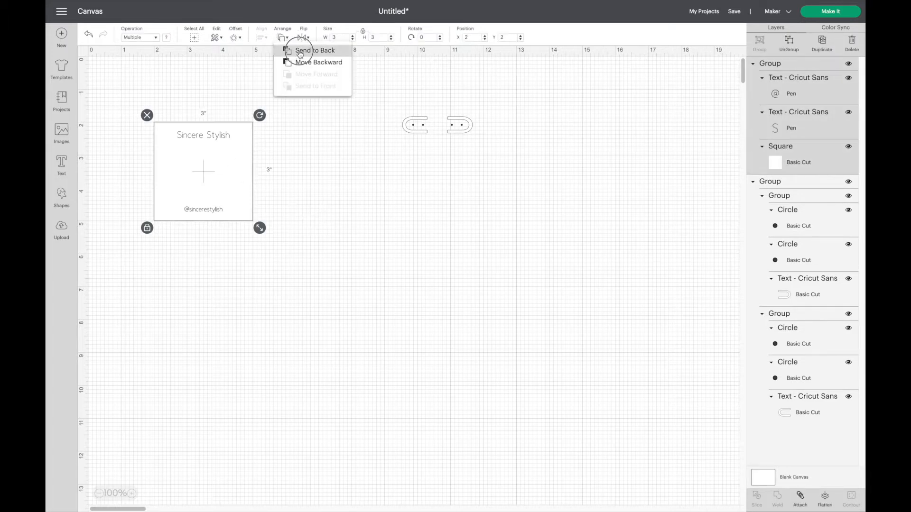
click(291, 166)
drag(401, 109, 495, 160)
drag(446, 128, 212, 158)
click(297, 175)
Step: Center the mirrored U group horizontally with the card and group everything together
drag(179, 101, 224, 256)
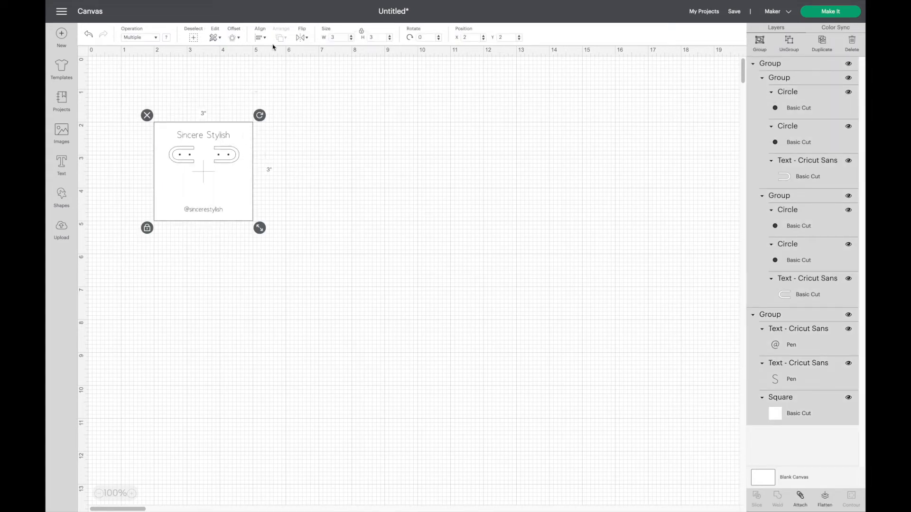
click(260, 38)
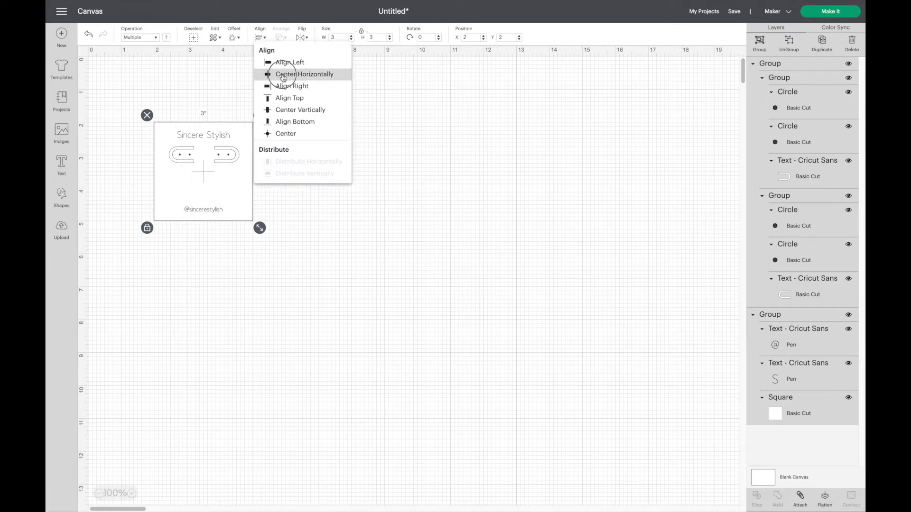
click(283, 75)
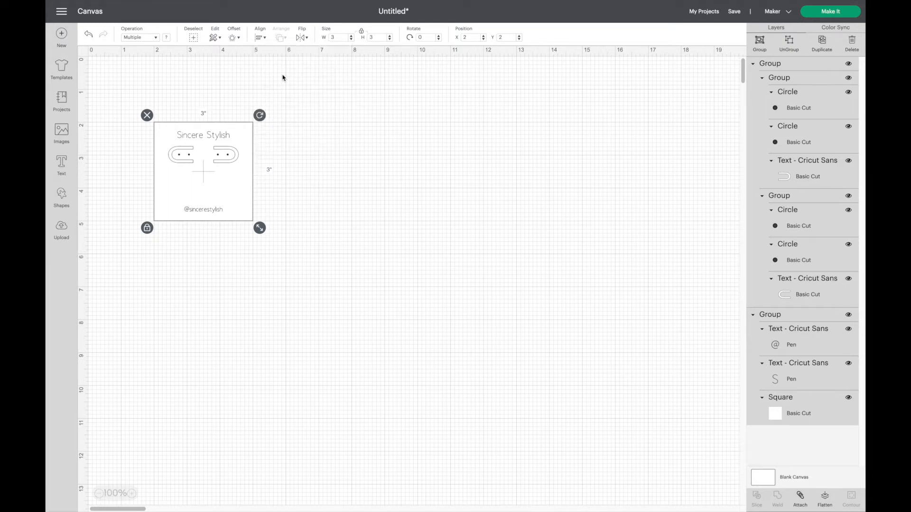
click(763, 45)
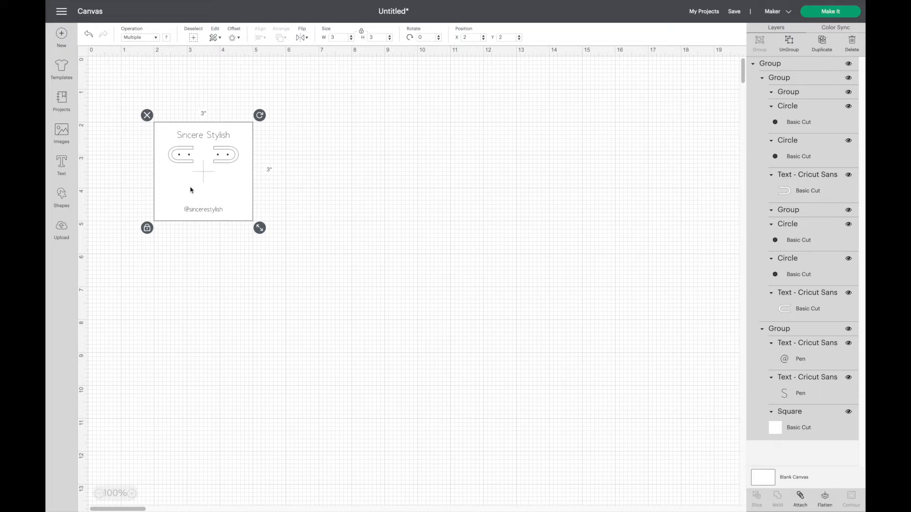
Step: Add a circle beside the card and size it to 0.05 in wide by 0.05 in high, relocking its proportions when done
click(62, 195)
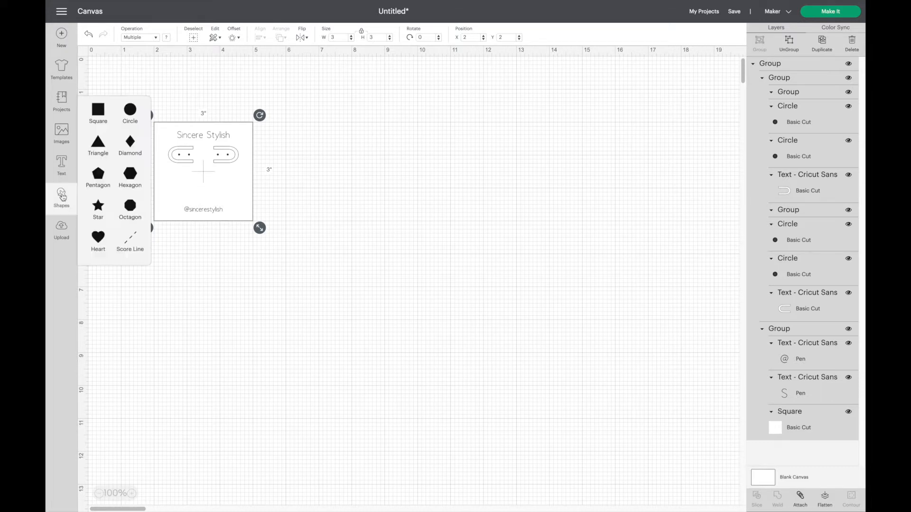
click(130, 110)
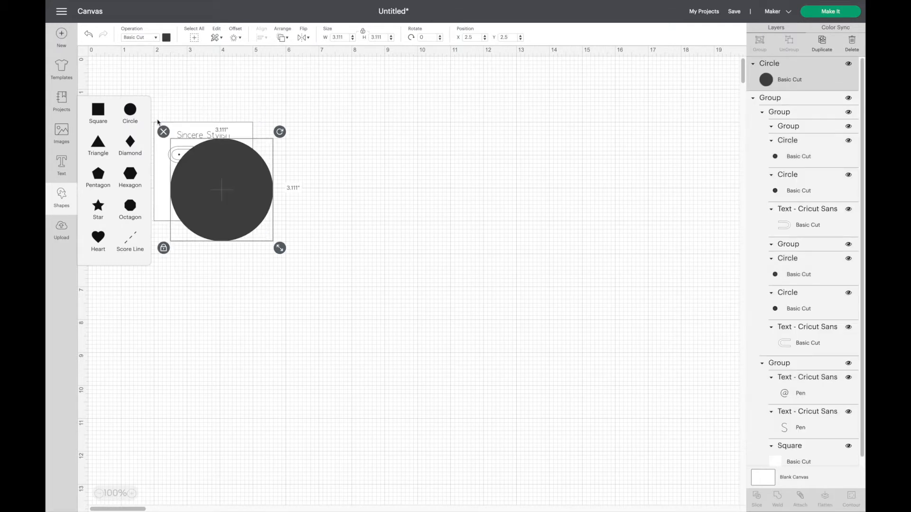
drag(226, 190, 358, 200)
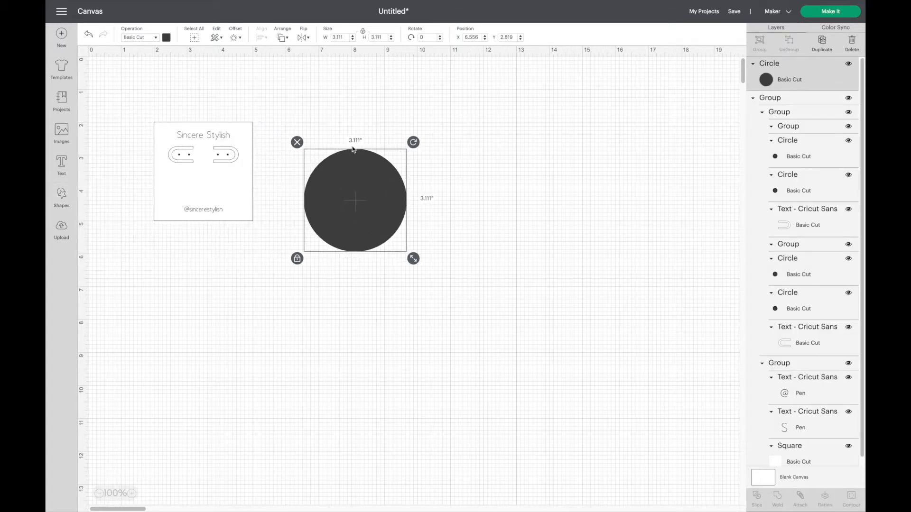
click(364, 33)
click(343, 38)
text(1)
text(5)
key(Tab)
key(BackSpace)
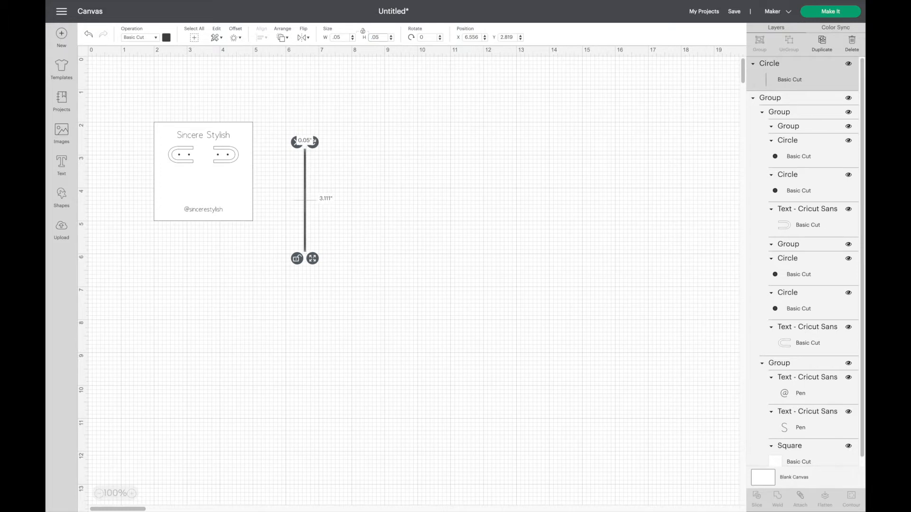
key(Return)
click(363, 32)
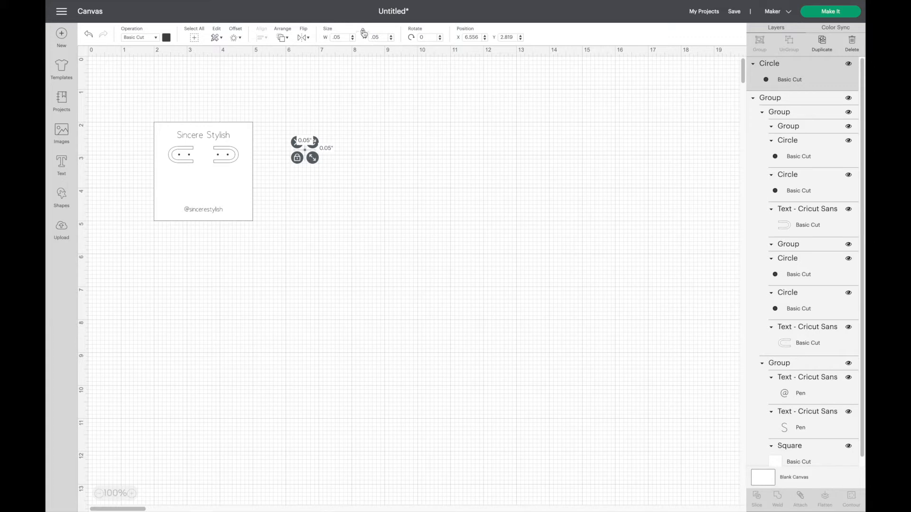
Step: Duplicate the 0.05 in circle three times
click(822, 42)
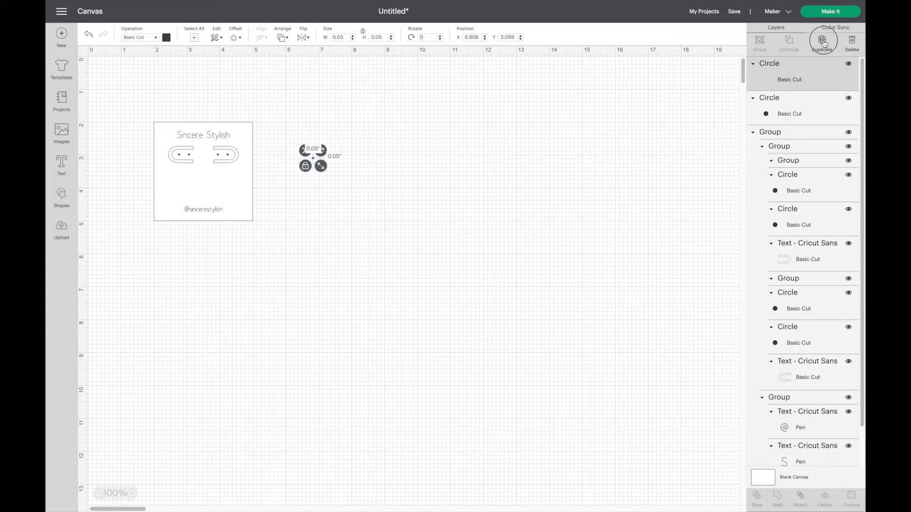
click(822, 42)
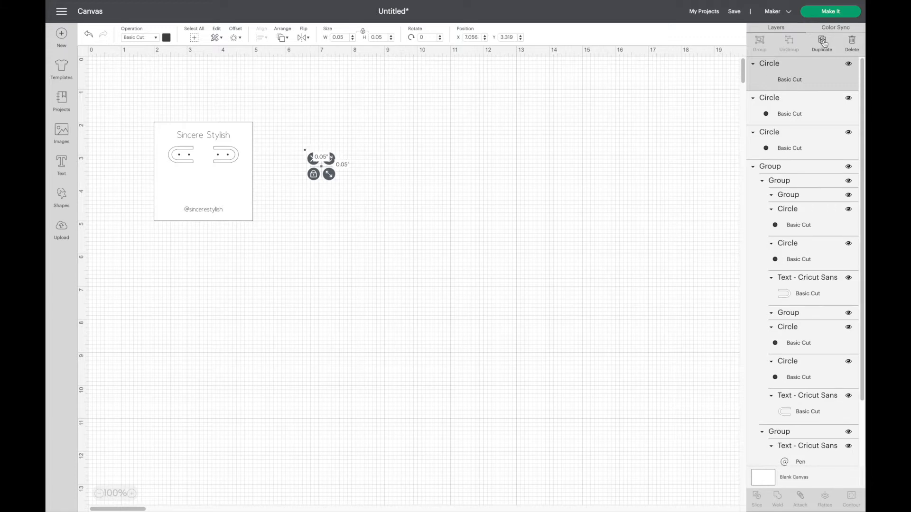
click(822, 42)
Step: Position the whole card group at X 0, Y 0 on the canvas
click(232, 191)
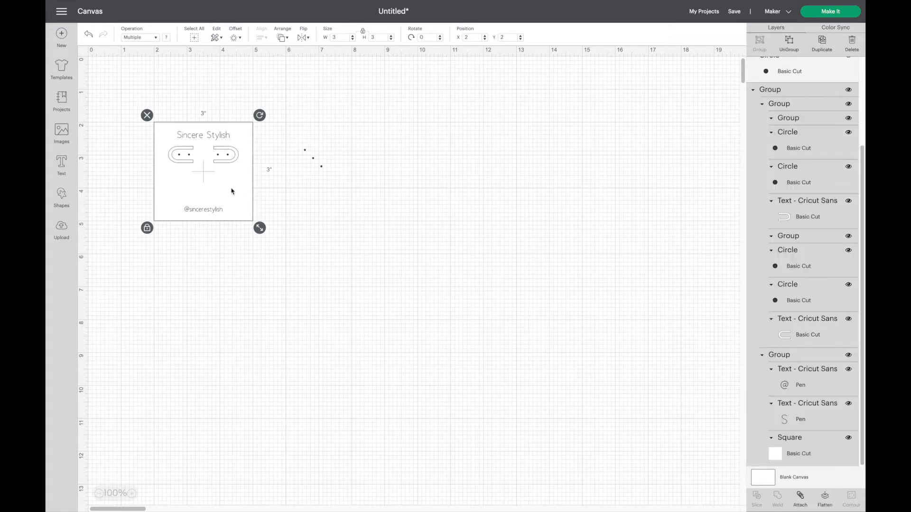
click(468, 37)
text(0)
key(Tab)
text(0)
key(Return)
click(438, 187)
Step: Position the first loose 0.05 in circle on the card at X 1.035, Y 1.65
scroll(797, 175, up, 3)
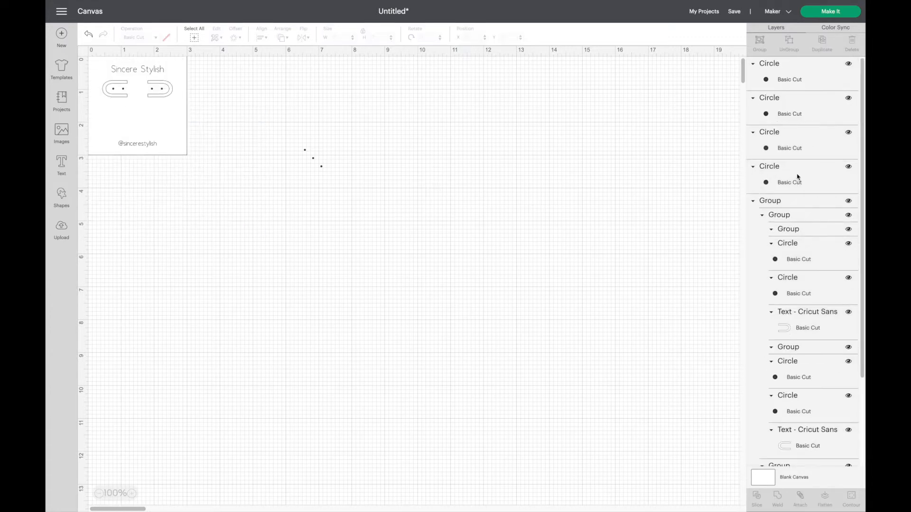
click(798, 177)
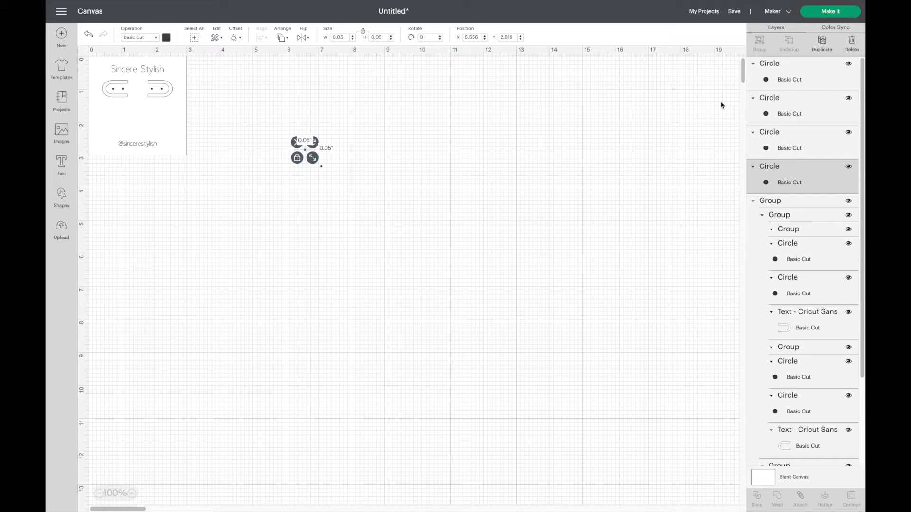
click(470, 37)
text(1.035)
key(Tab)
text(1)
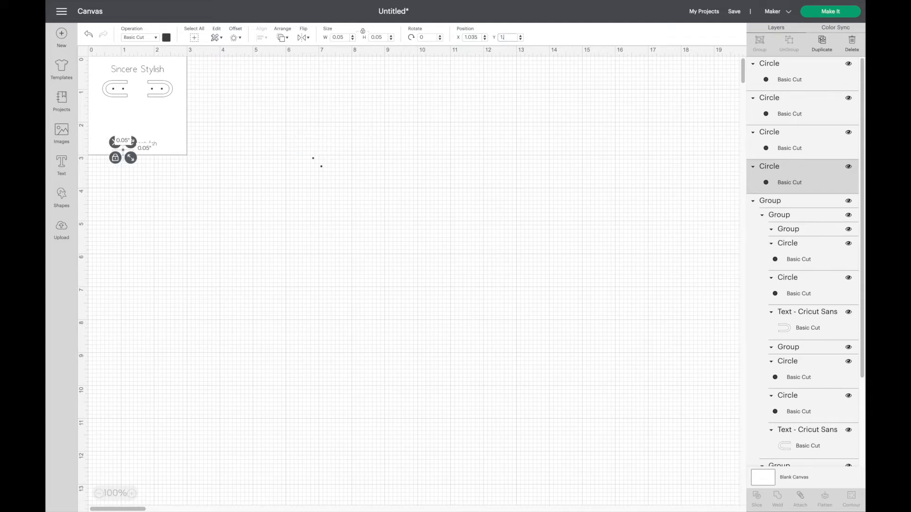
key(Return)
Step: Position a second loose 0.05 in circle on the card at X 1.035, Y 2.15
click(314, 158)
click(470, 37)
text(1.)
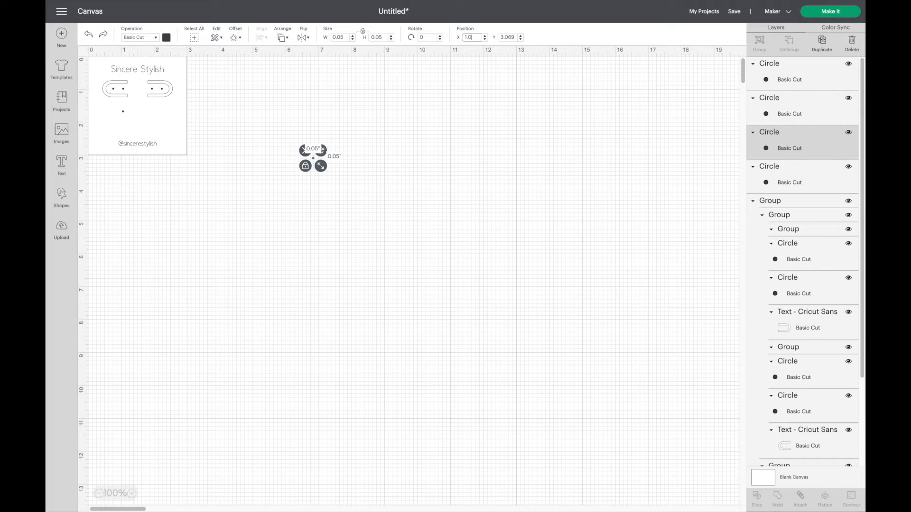
text(035)
key(Tab)
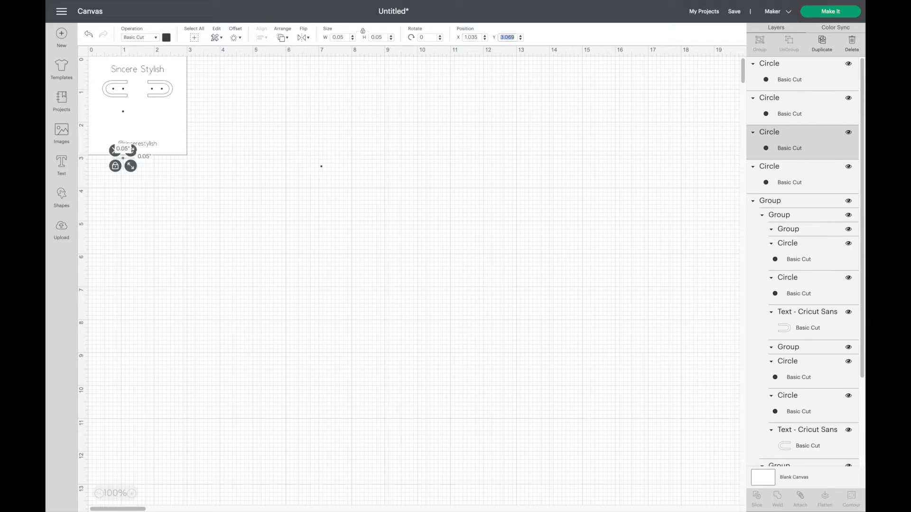
text(2.15)
key(Return)
Step: Group the card with the two placed circles and flip the group horizontally
click(227, 184)
drag(211, 170, 67, 25)
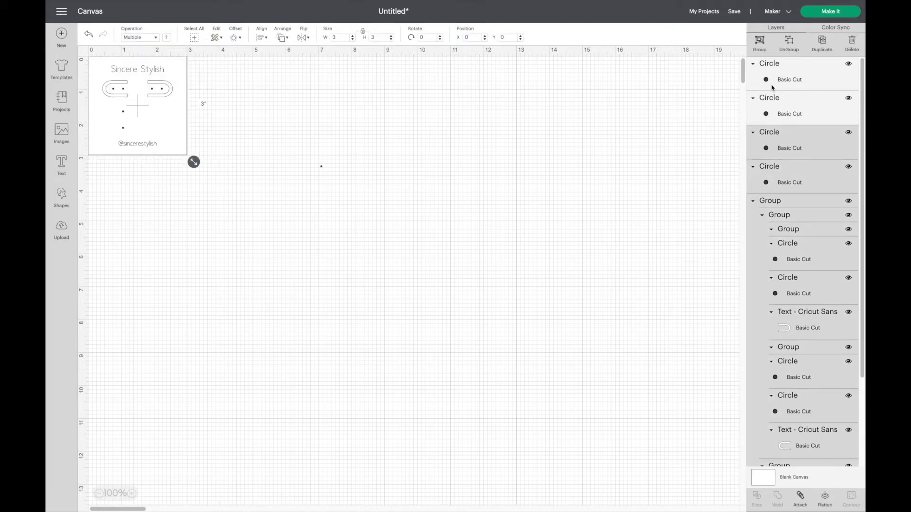
click(761, 43)
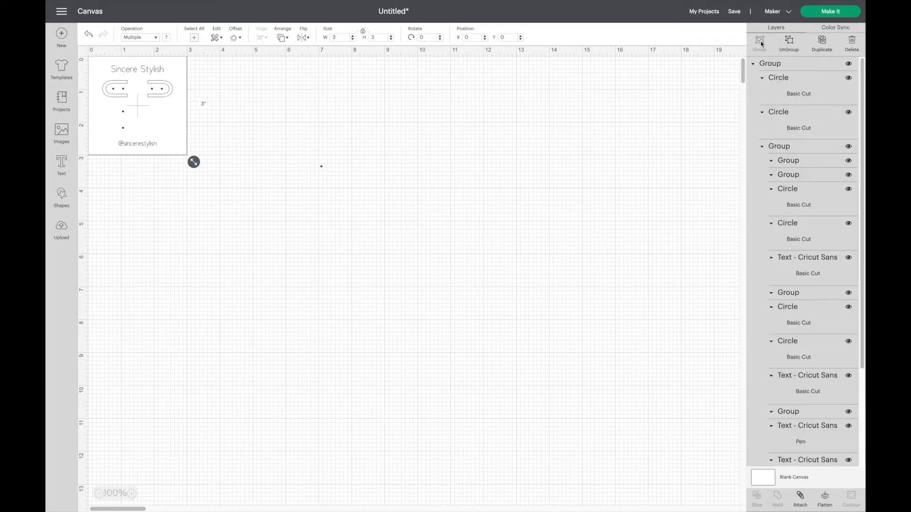
click(307, 38)
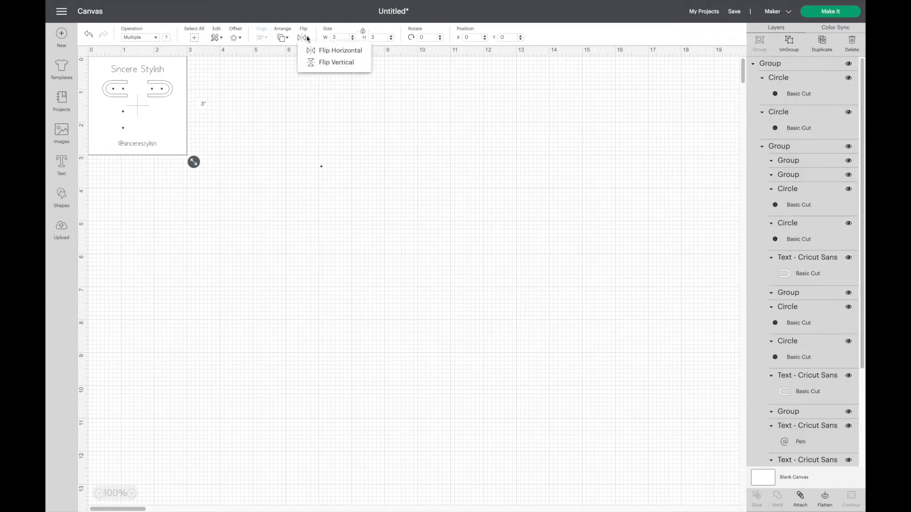
click(323, 53)
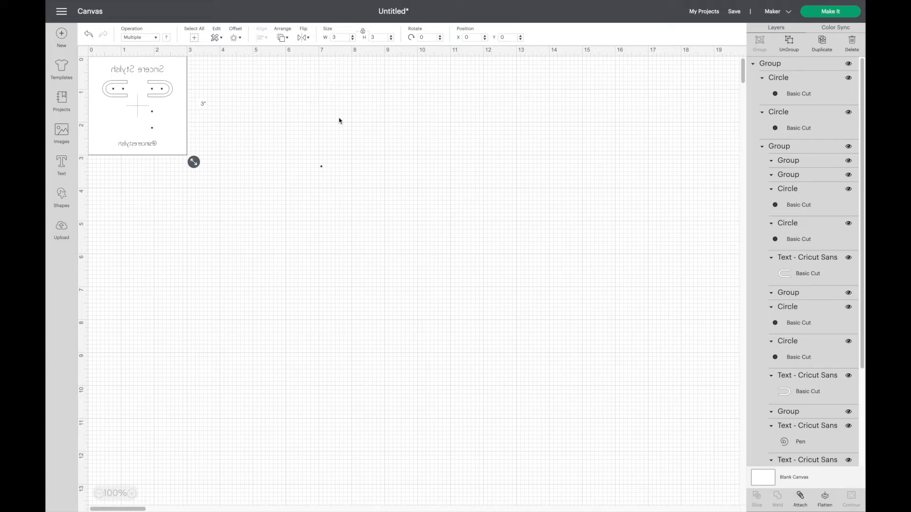
Step: Place a third 0.05 in circle on the flipped card at X 1.035, Y 1.65
drag(322, 167, 339, 167)
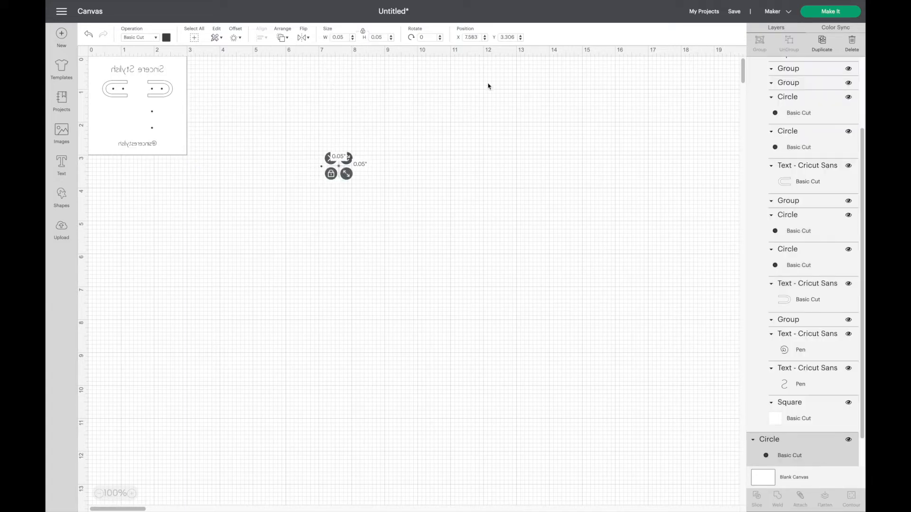
text(1.035)
key(Tab)
text(1)
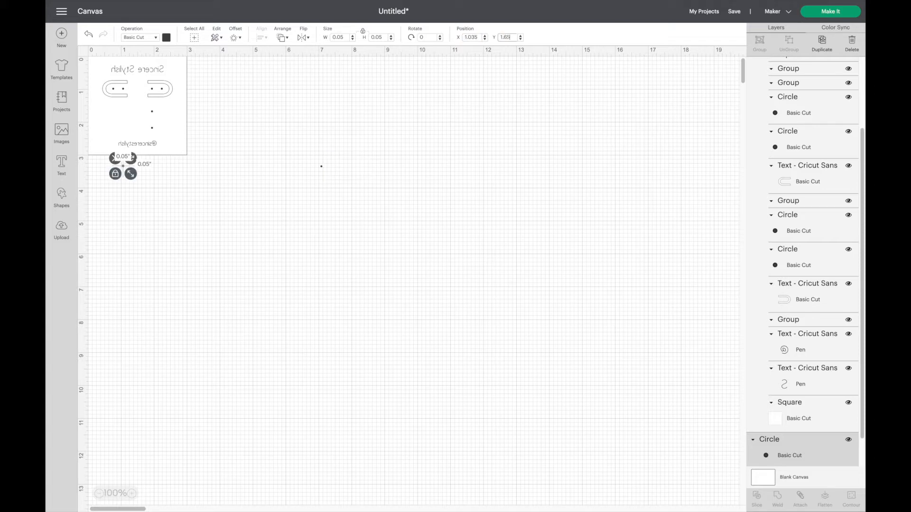
key(Return)
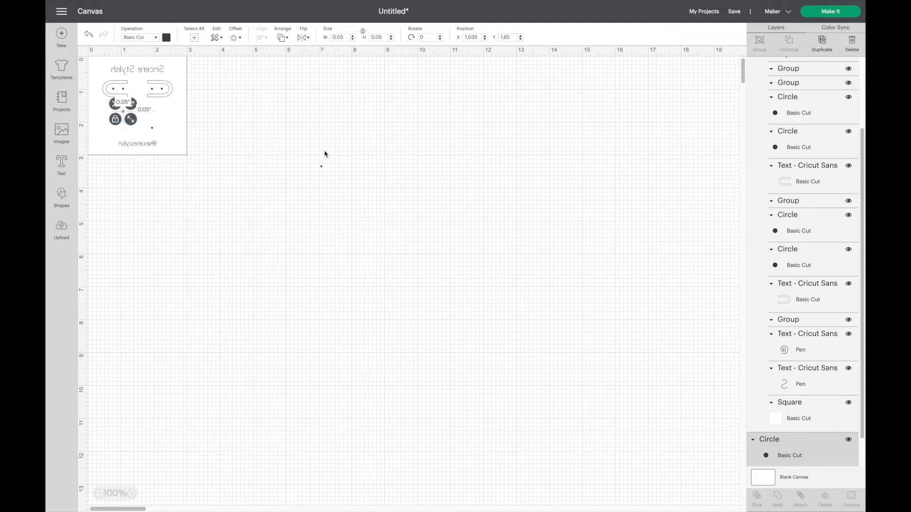
Step: Place the last loose 0.05 in circle on the flipped card at X 1.035, Y 2.15
drag(309, 157, 332, 189)
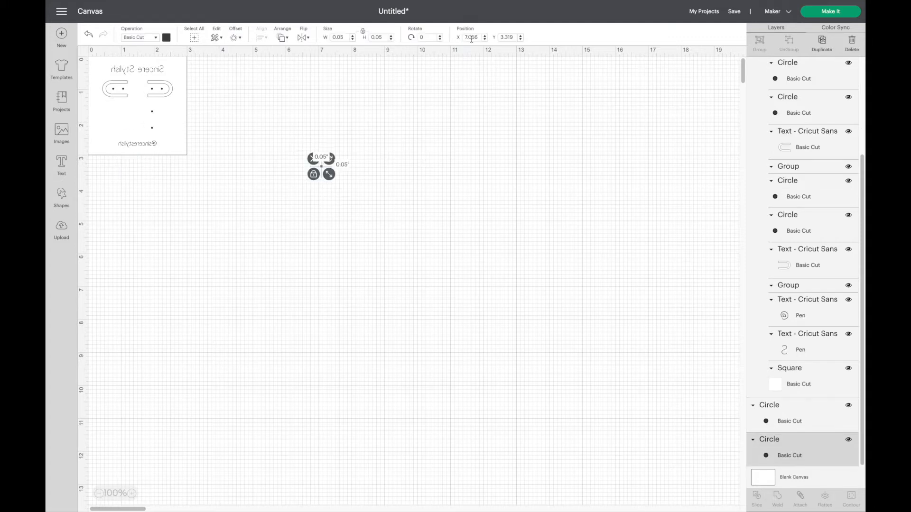
click(471, 37)
text(1.035)
key(Tab)
text(2.15)
key(Return)
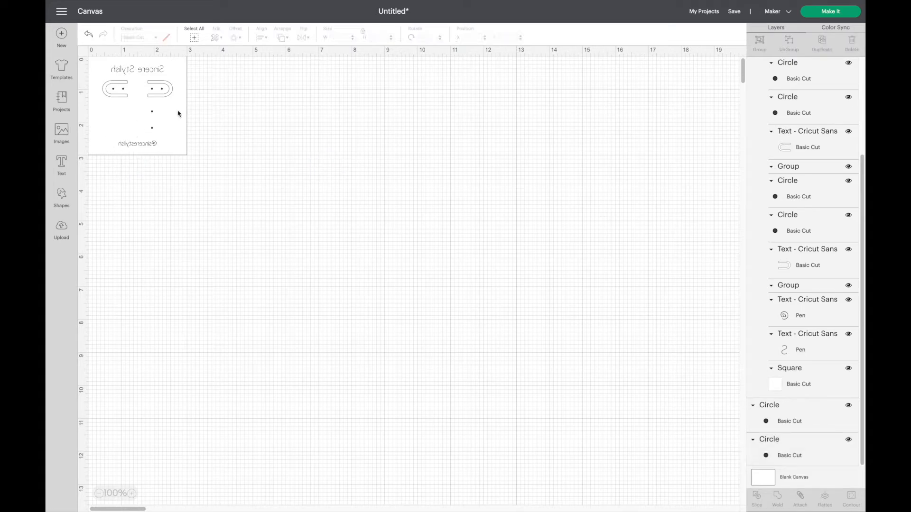
Step: Send the card group to the back, behind the two newly placed circles
click(178, 113)
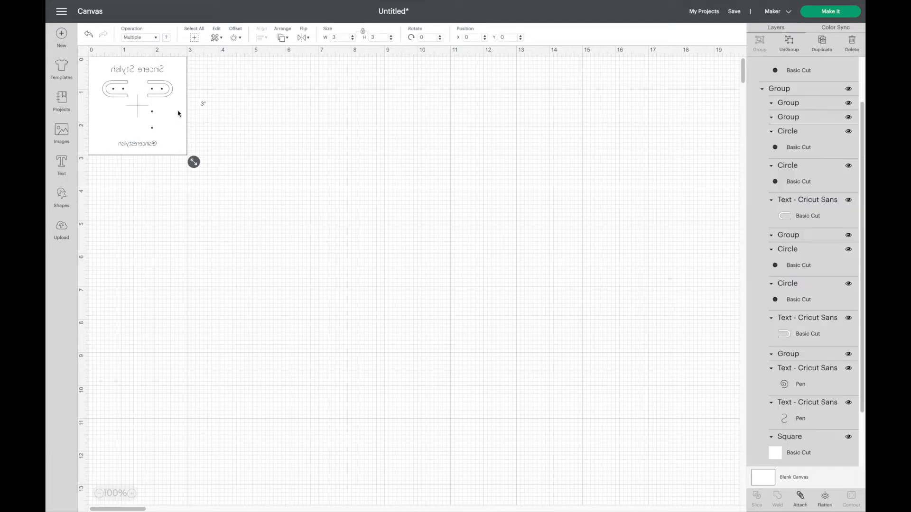
click(288, 39)
click(303, 50)
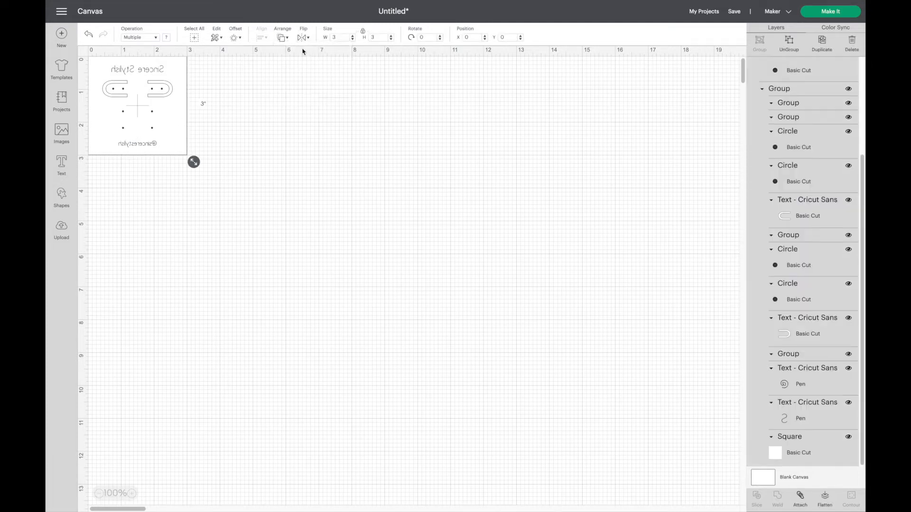
Step: Group the card with the two remaining circles and flip it horizontally so its text reads normally
drag(200, 165, 76, 33)
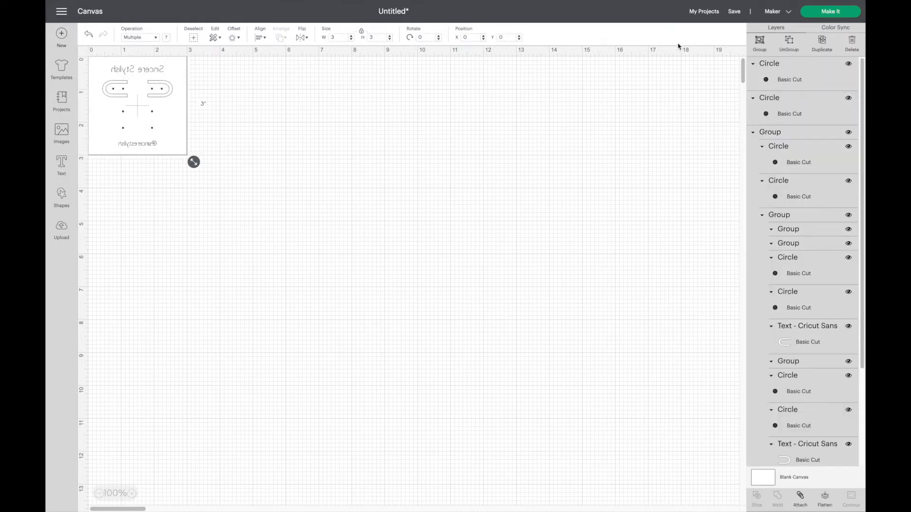
click(760, 43)
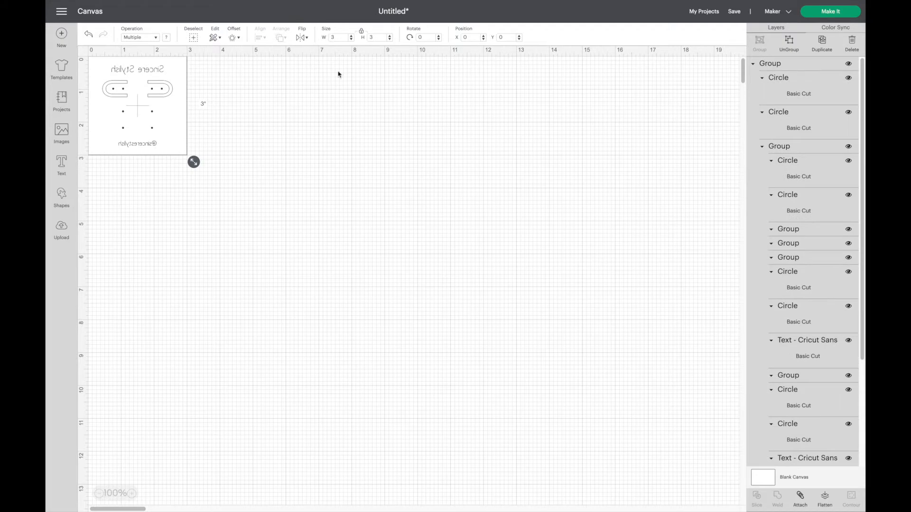
click(302, 37)
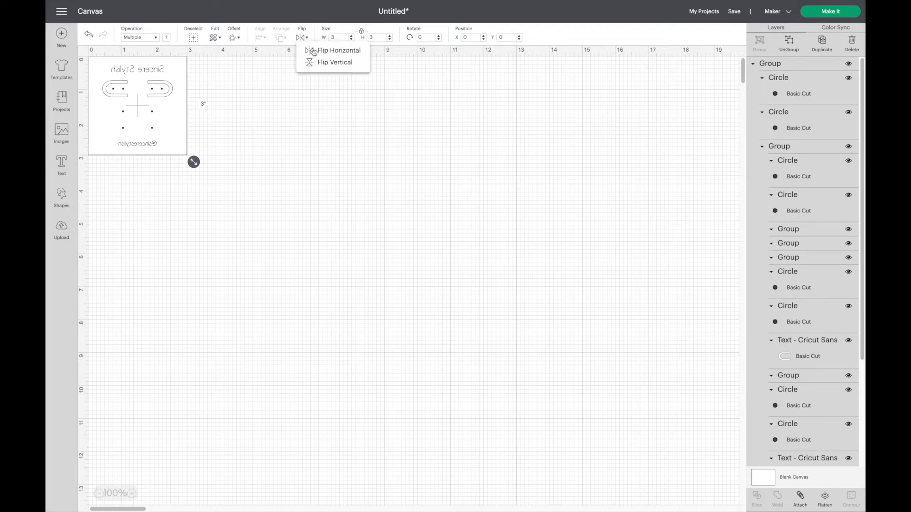
click(319, 52)
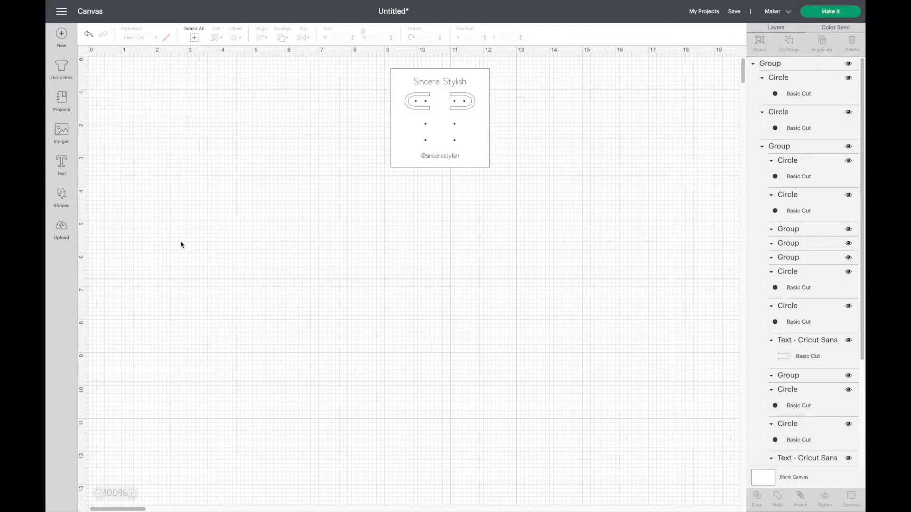
Step: Add a new square beside the finished card, size it to 3 in by 3 in, and relock its proportions
click(61, 198)
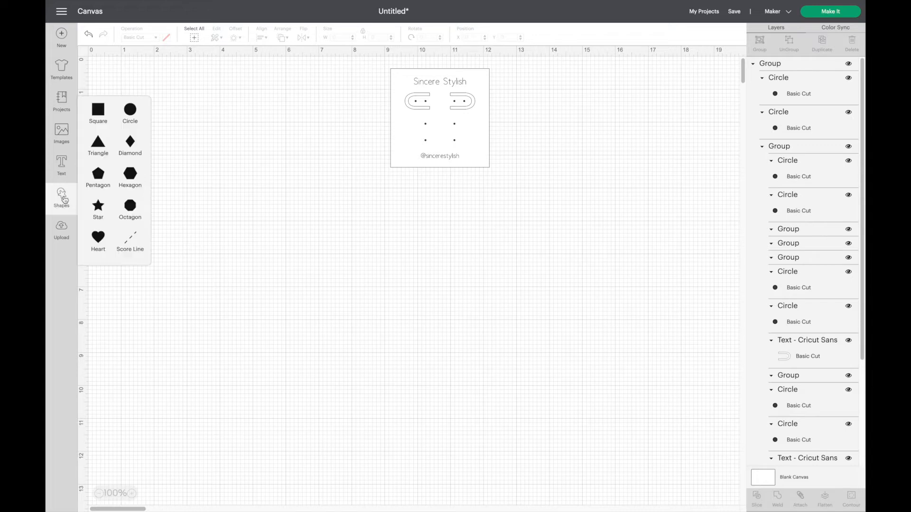
click(108, 121)
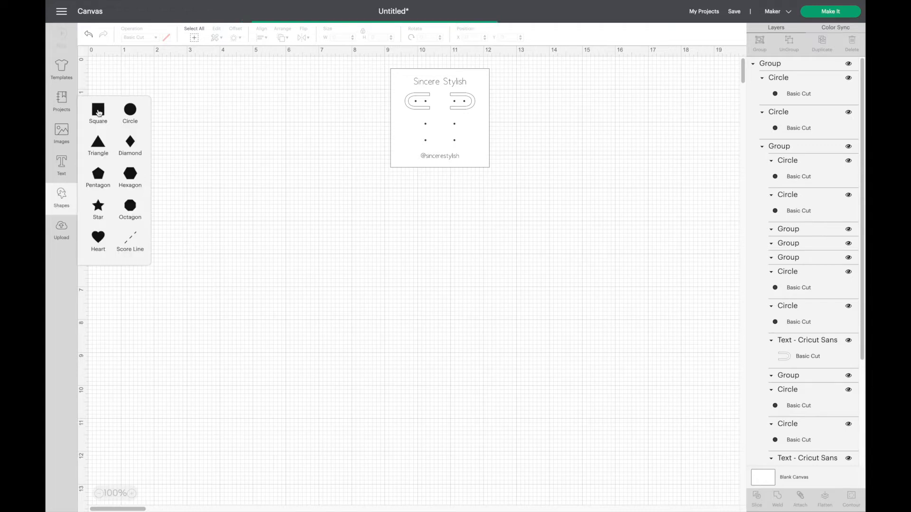
click(363, 32)
click(337, 38)
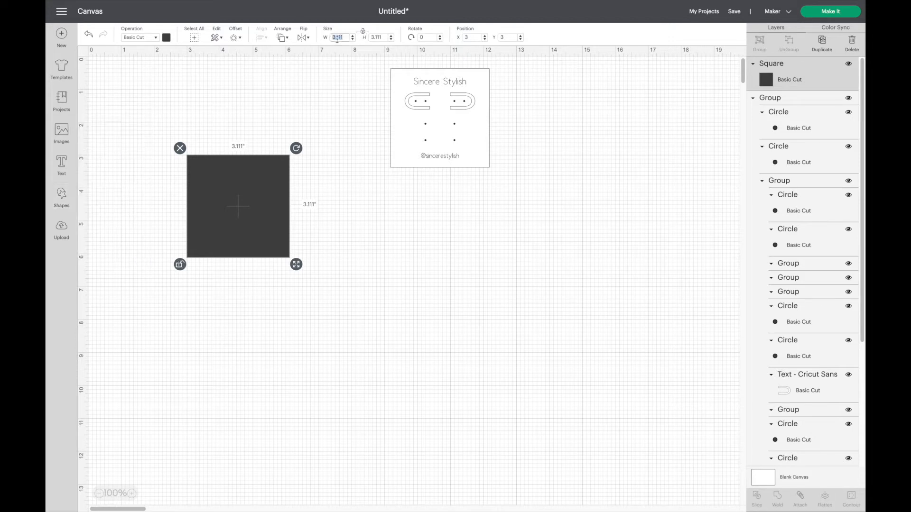
text(3)
key(Tab)
key(Return)
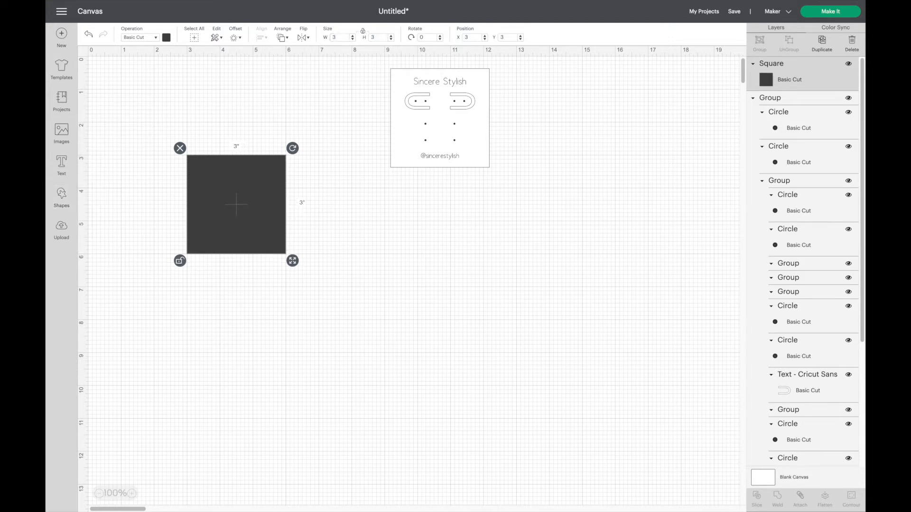
click(363, 31)
Step: Change the new square's material color to white and deselect it
click(167, 38)
click(176, 125)
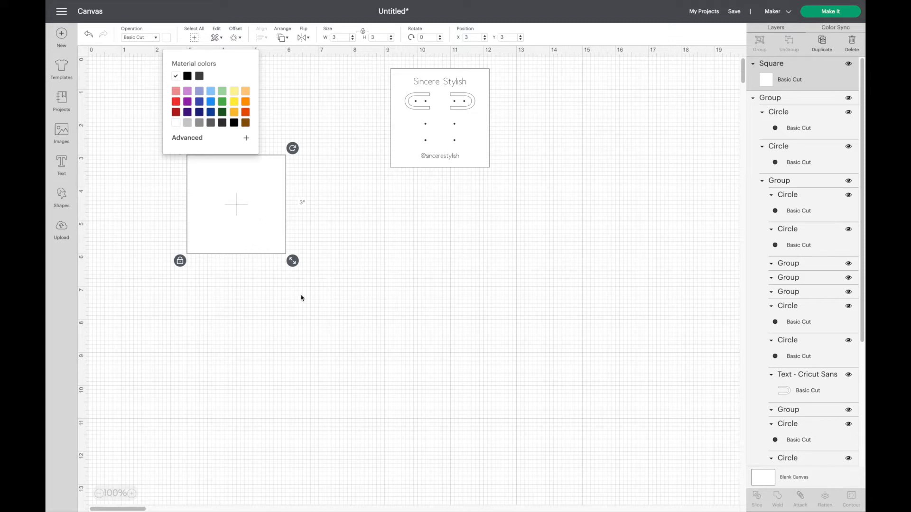
click(336, 287)
Step: Add a Cricut Sans writing-style text reading "Sincere Stylish" to the canvas
click(66, 166)
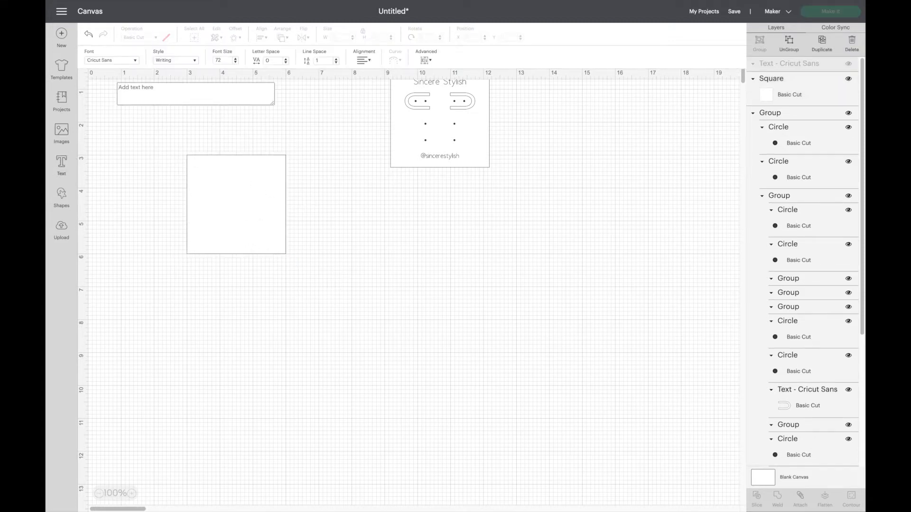
text(Sincers)
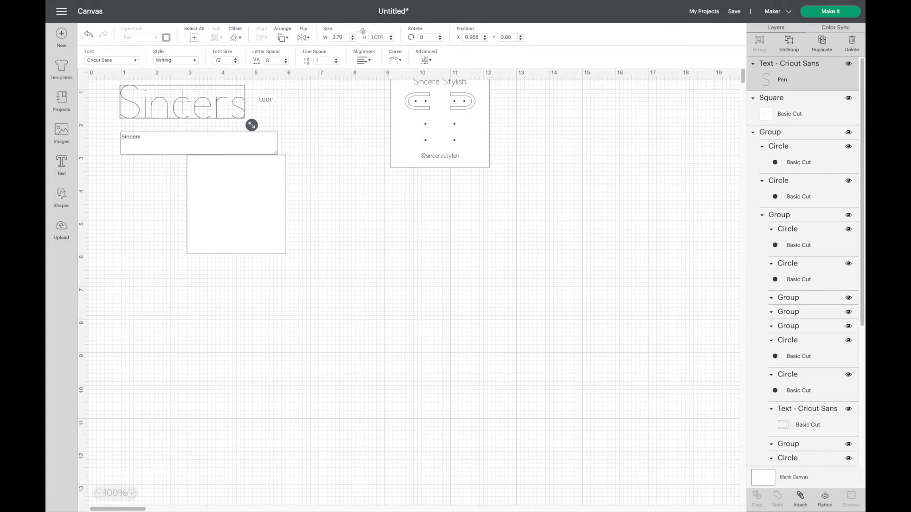
key(BackSpace)
text(e )
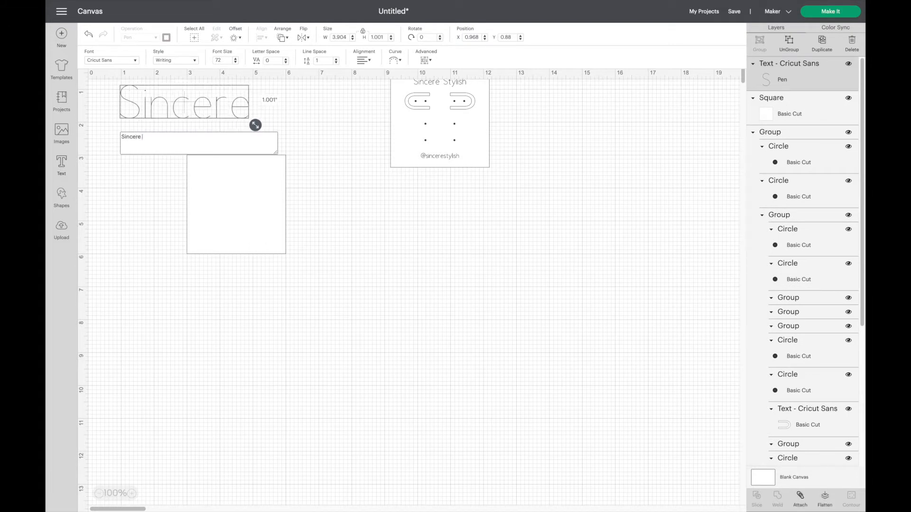
text(Stylish)
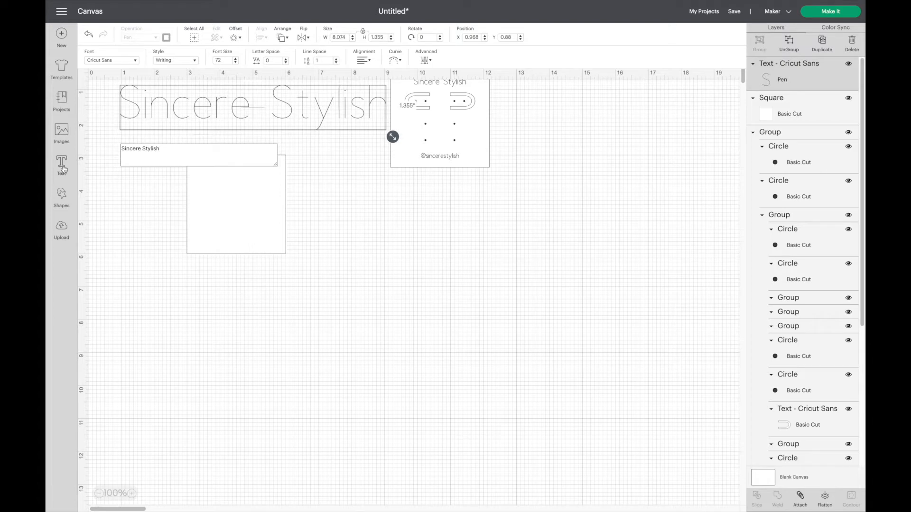
click(339, 205)
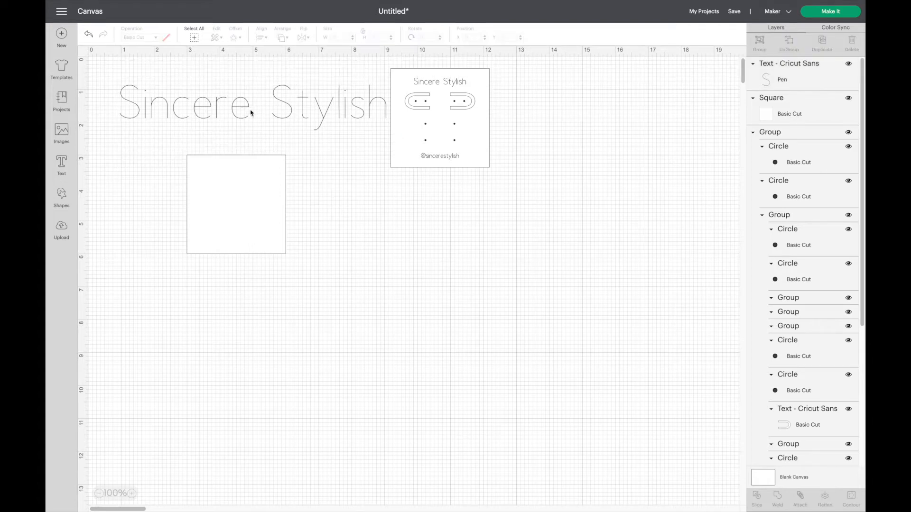
Step: Set the "Sincere Stylish" text to font size 14 and place it near the new square's top edge, at about X 3.6, Y 3.2
click(227, 106)
click(218, 61)
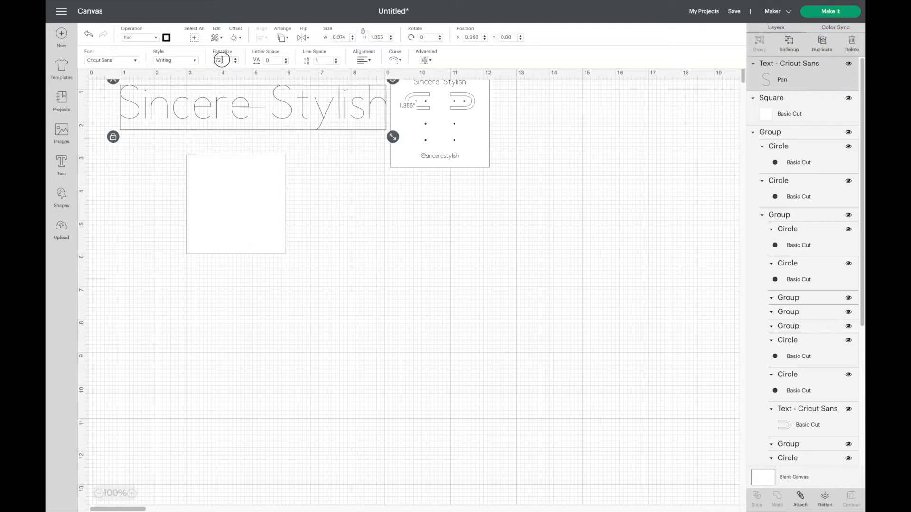
text(14)
key(Return)
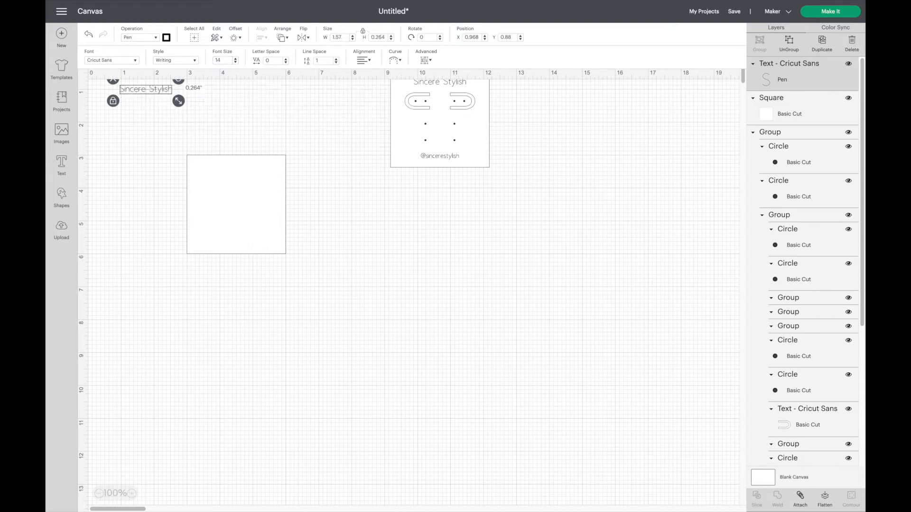
drag(152, 90, 240, 169)
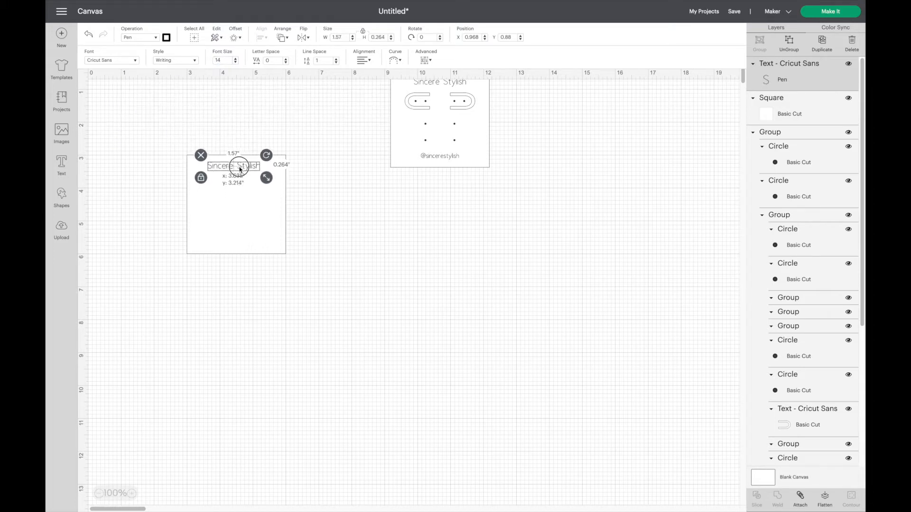
click(321, 209)
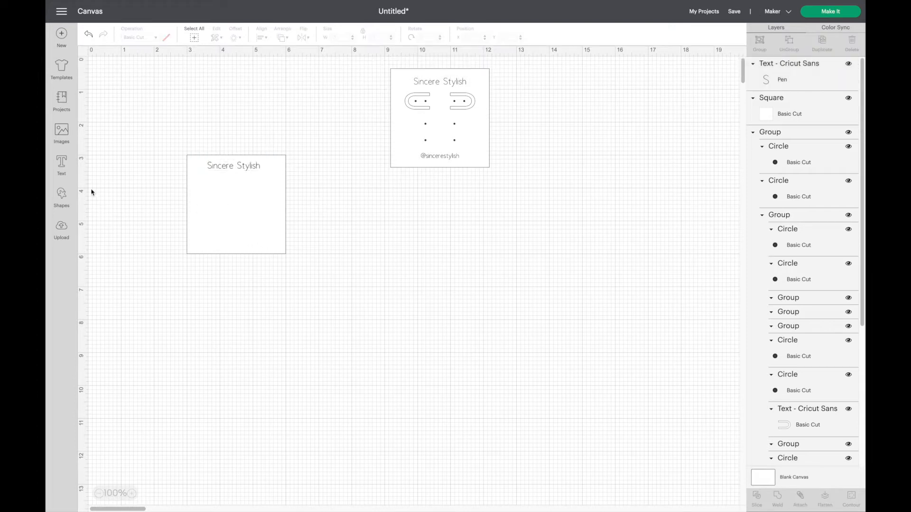
click(62, 165)
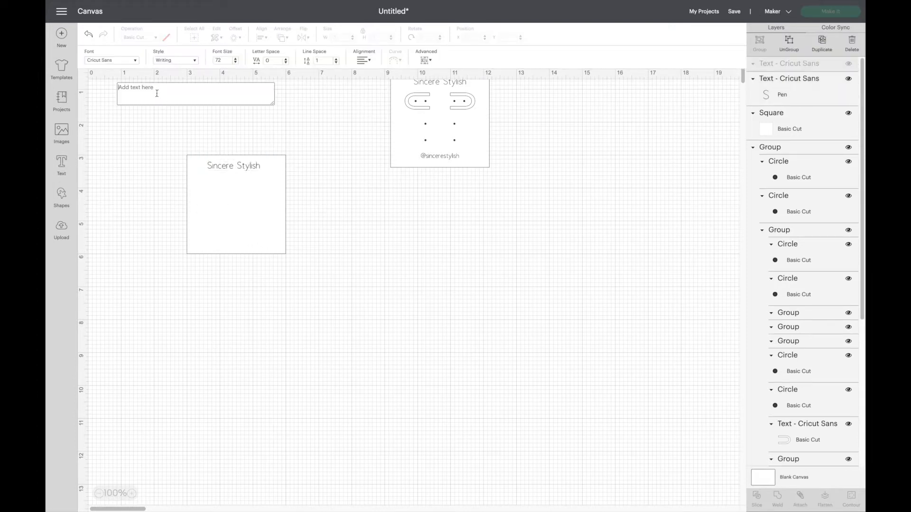
text(@s)
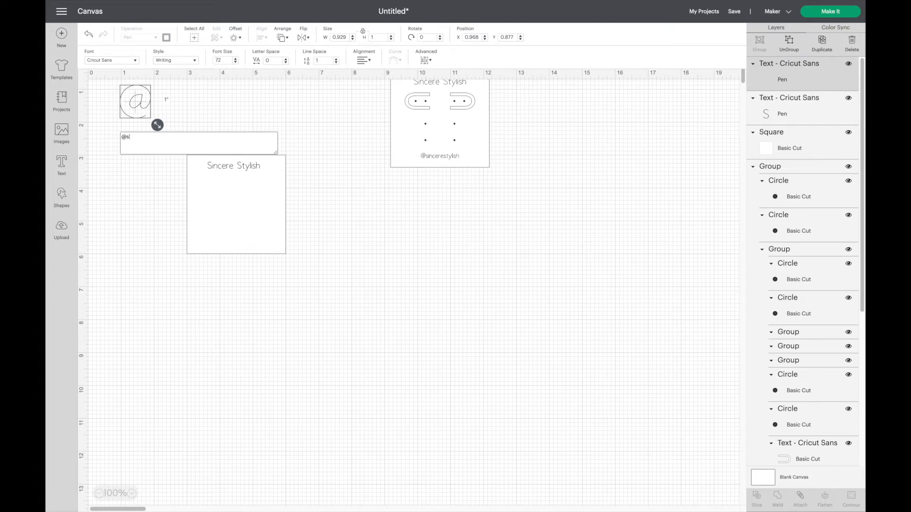
text(incerestylish)
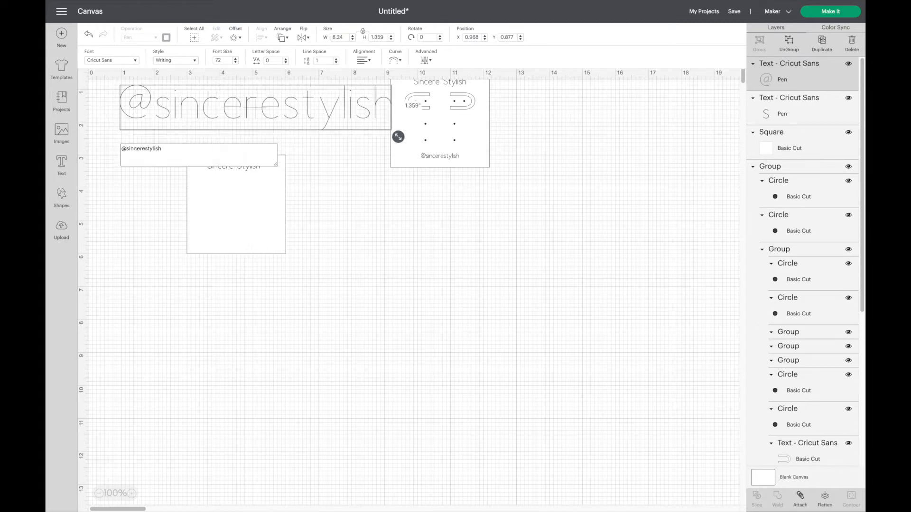
click(329, 179)
click(283, 118)
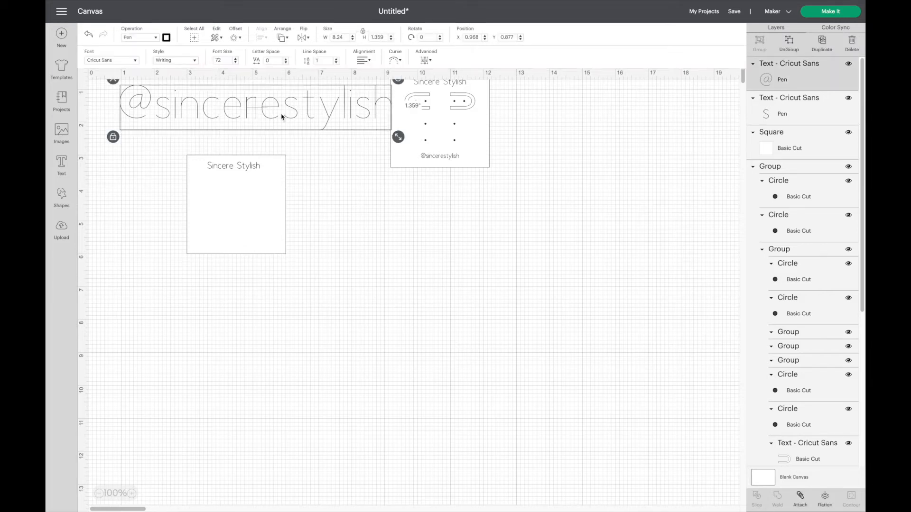
double_click(223, 60)
key(Return)
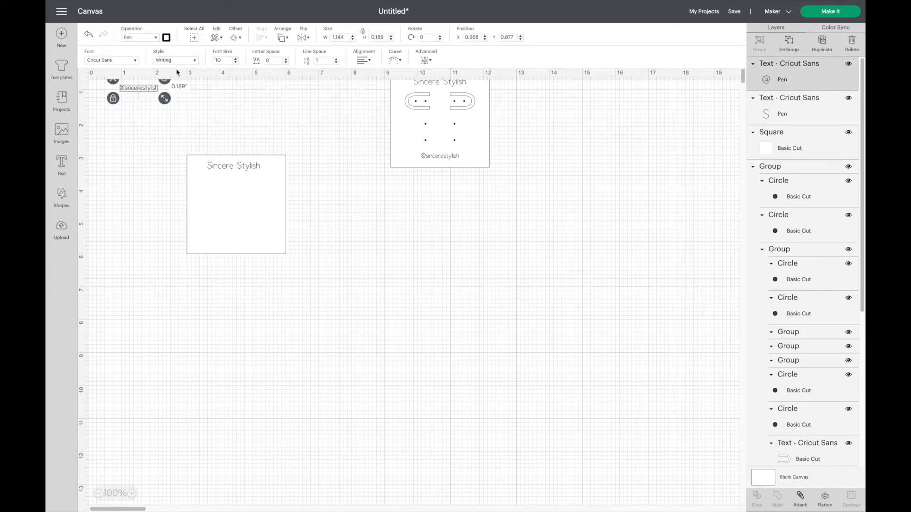
drag(145, 88, 242, 246)
click(326, 218)
Step: Center both texts and the new square horizontally on each other and group them
drag(200, 131, 269, 303)
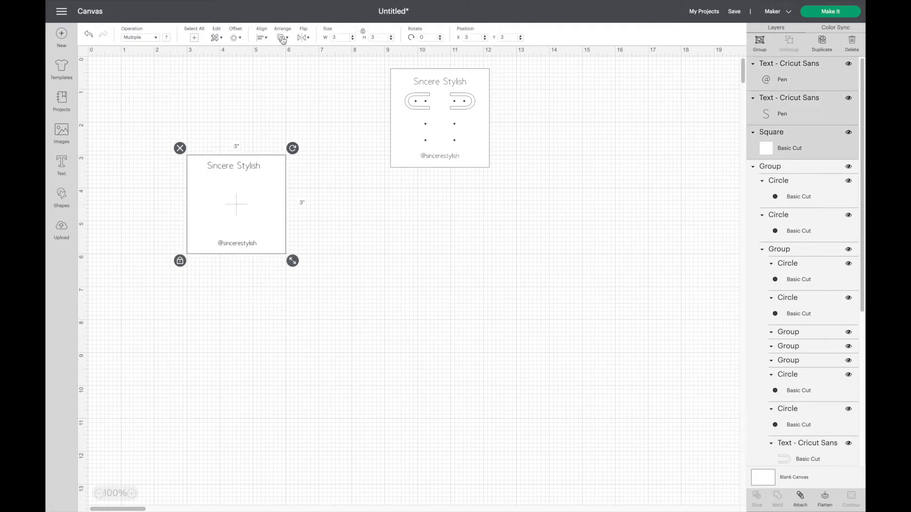
click(263, 38)
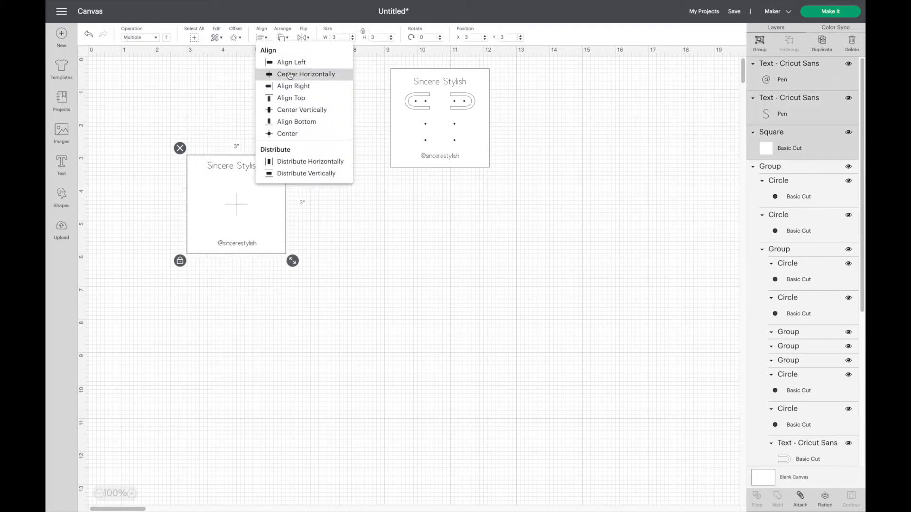
click(289, 75)
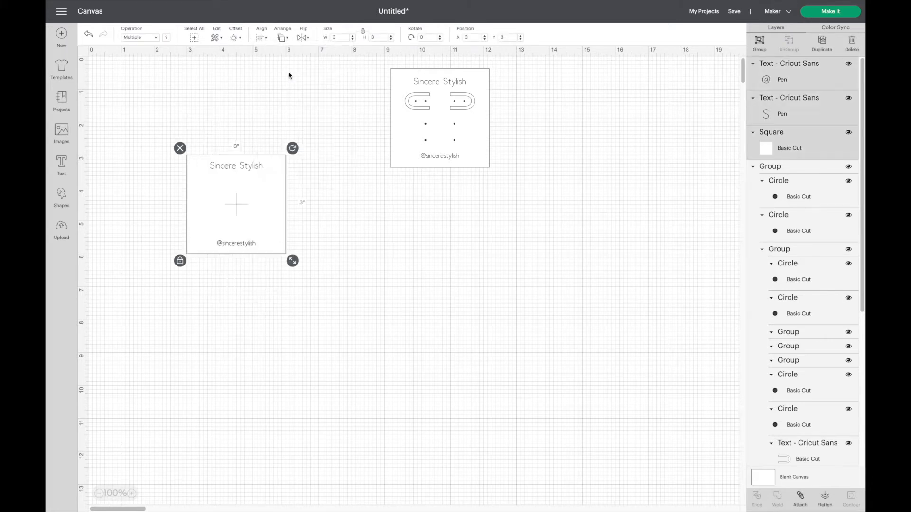
click(761, 42)
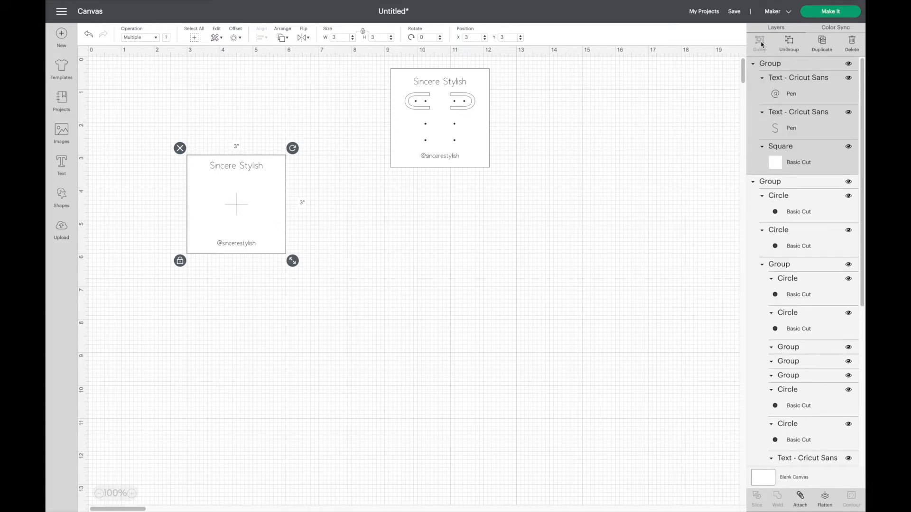
Step: Position the grouped new card at X 0, Y 0 in the canvas corner
click(468, 37)
text(0)
key(Tab)
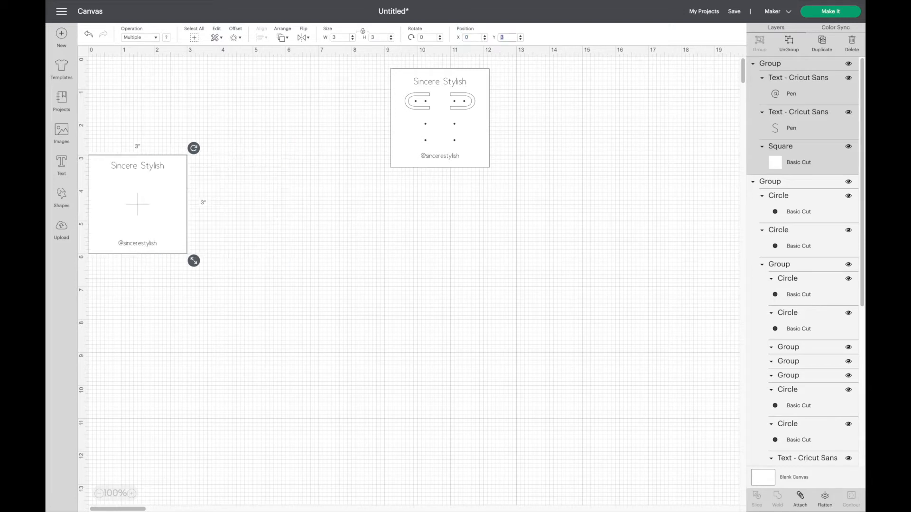
key(Return)
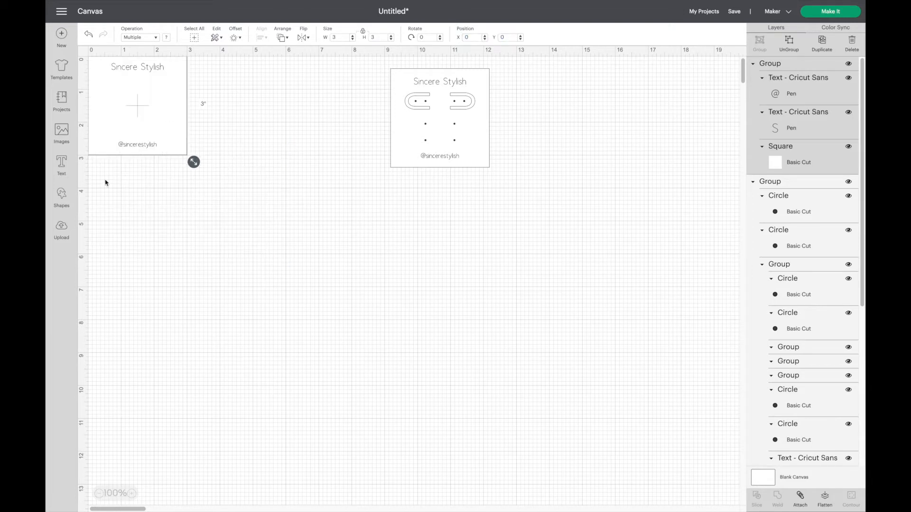
Step: Add a circle with unlocked proportions, size it to 0.05 in by 0.05 in, and relock its proportions
click(62, 195)
click(131, 111)
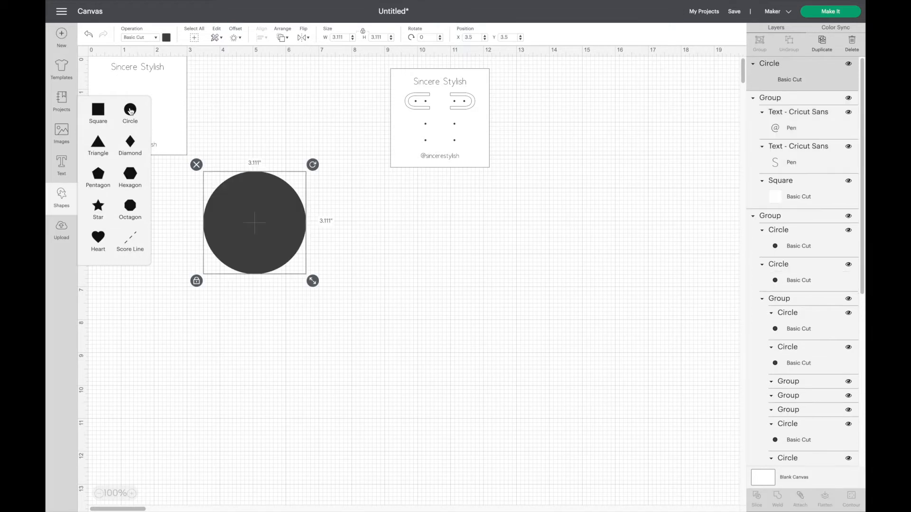
click(363, 31)
text(.05)
key(Tab)
key(BackSpace)
text(.05)
key(Return)
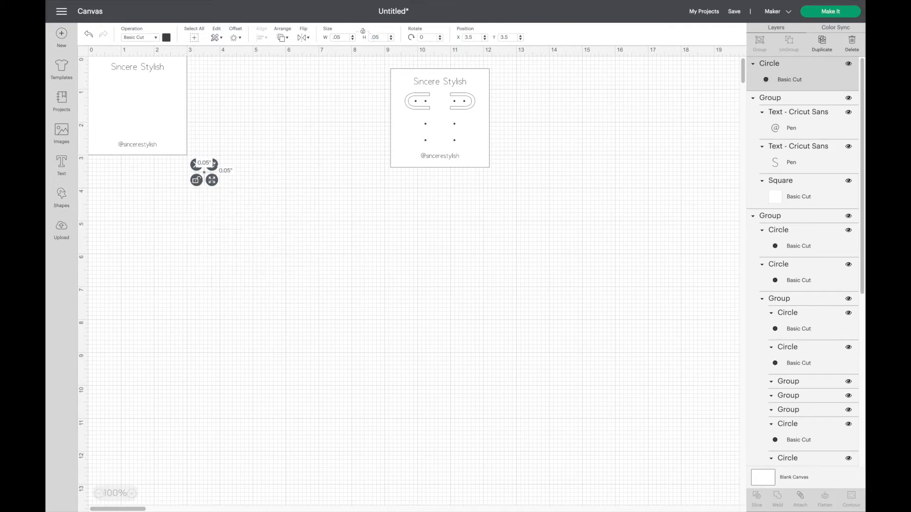
click(363, 32)
Step: Duplicate the 0.05 in circle until there are six copies in total
click(822, 42)
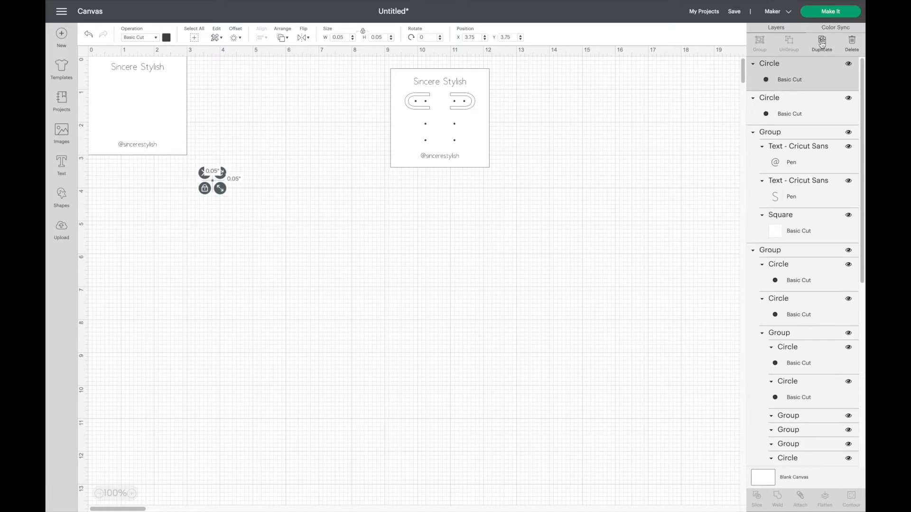
click(821, 42)
click(822, 42)
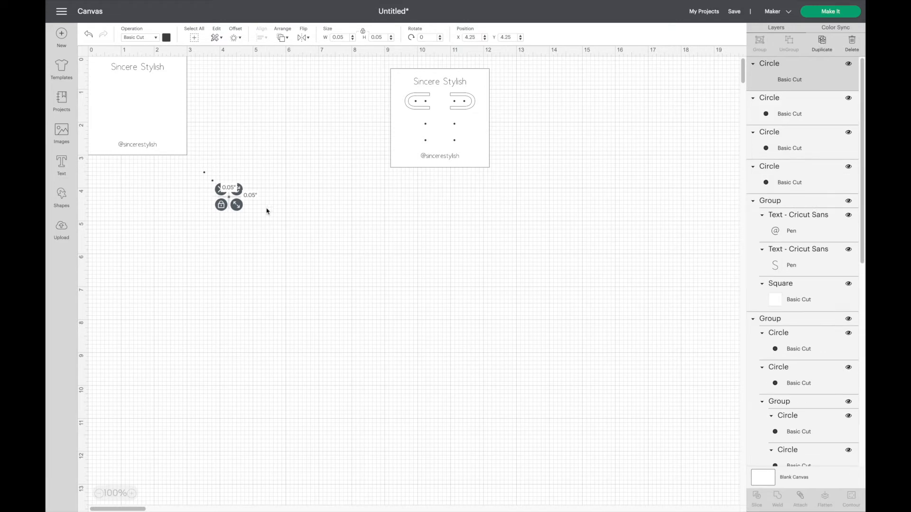
click(204, 220)
drag(210, 179, 240, 202)
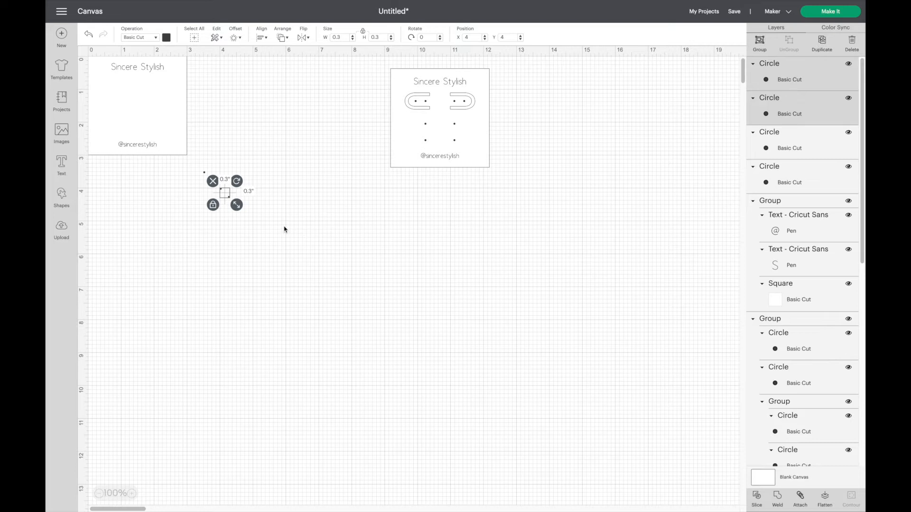
key(ctrl+d)
click(273, 217)
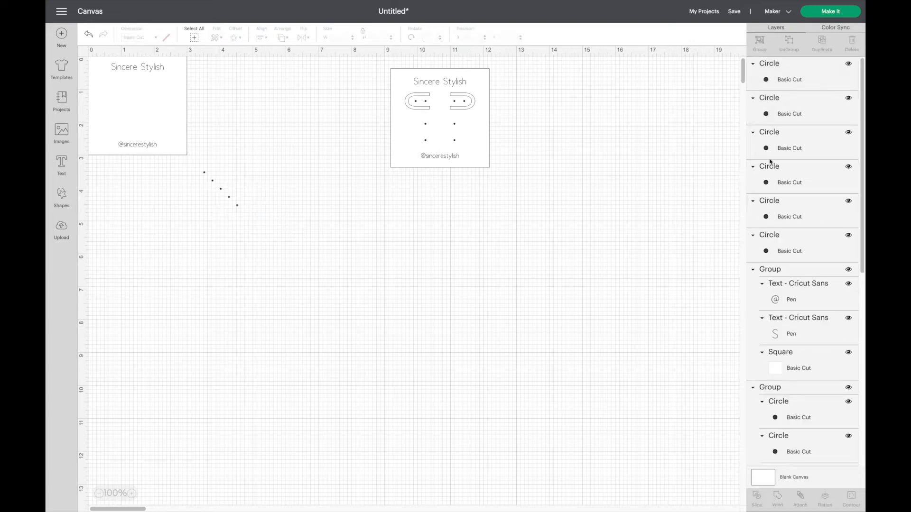
Step: Position the first small circle on the new card at X 1, Y 1
click(791, 250)
click(473, 36)
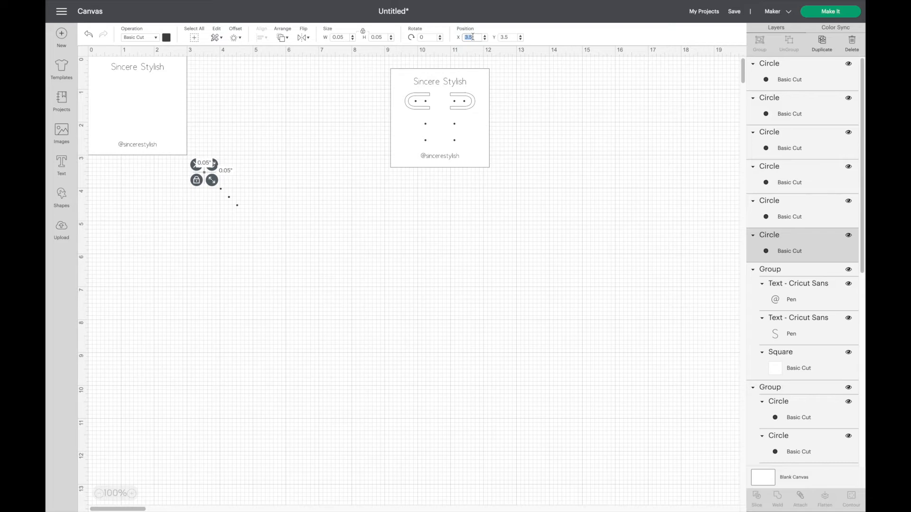
key(Tab)
key(Return)
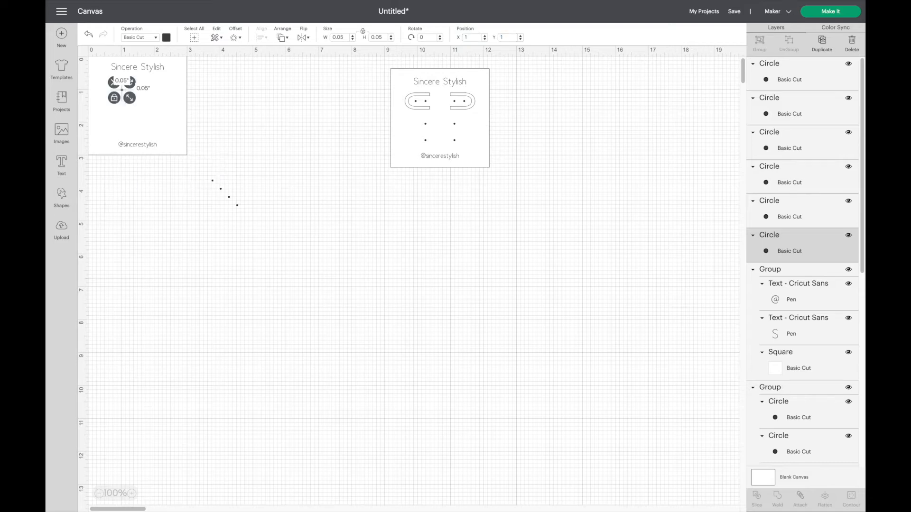
click(511, 151)
Step: Position the second small circle directly below the first at X 1, Y 1.5
click(797, 214)
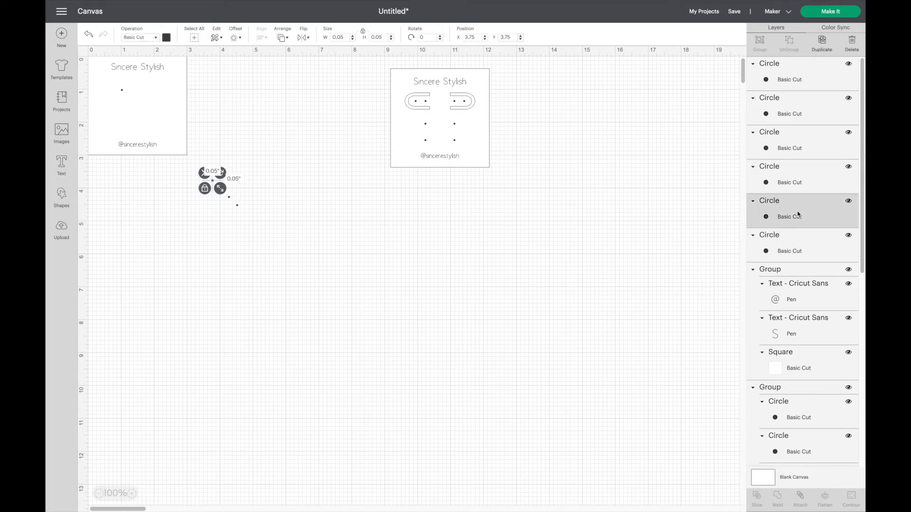
click(465, 37)
text(1)
key(Tab)
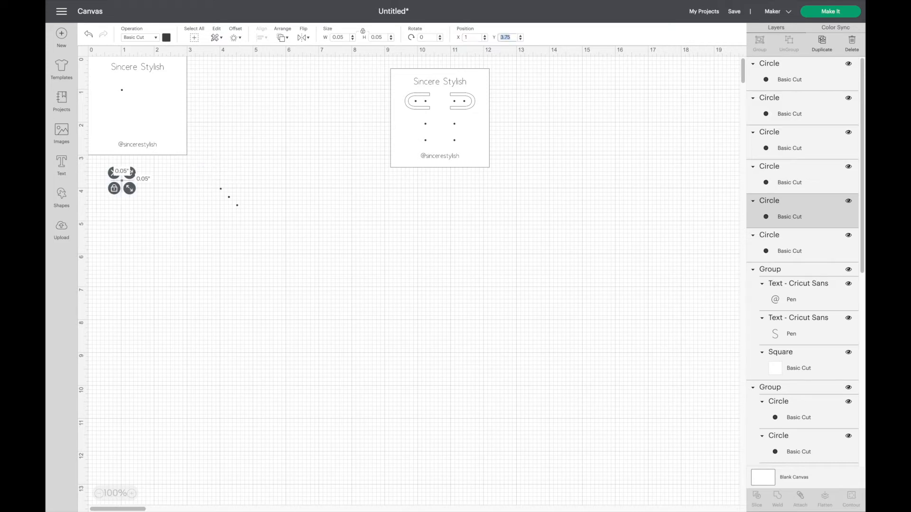
text(1)
key(Return)
click(734, 187)
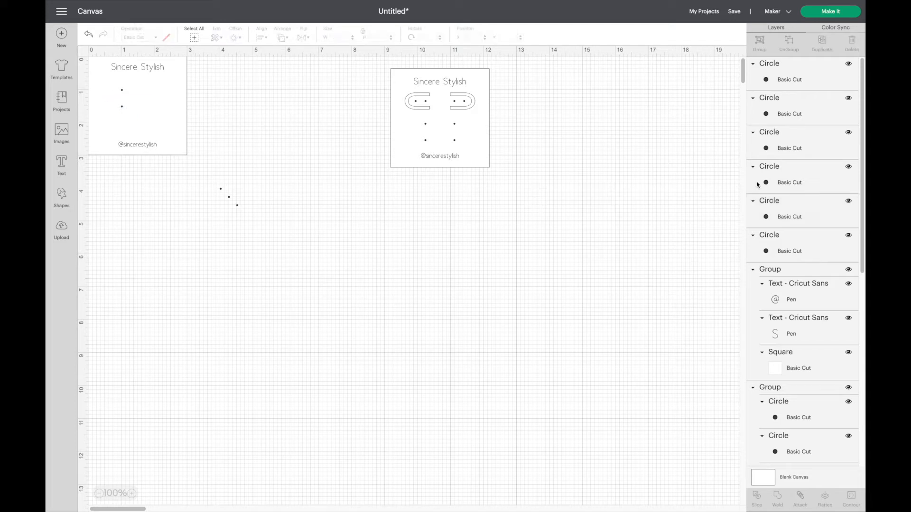
Step: Position the third small circle in the same column at X 1, Y 2
click(800, 183)
click(467, 37)
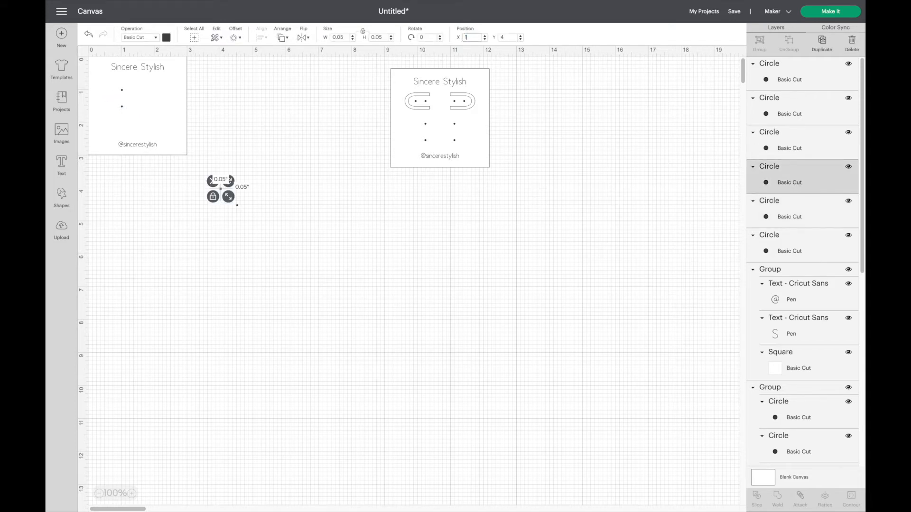
text(1)
key(Tab)
text(2)
key(Return)
click(207, 147)
Step: Group the new card with its three circles and flip the group horizontally
drag(211, 167, 70, 26)
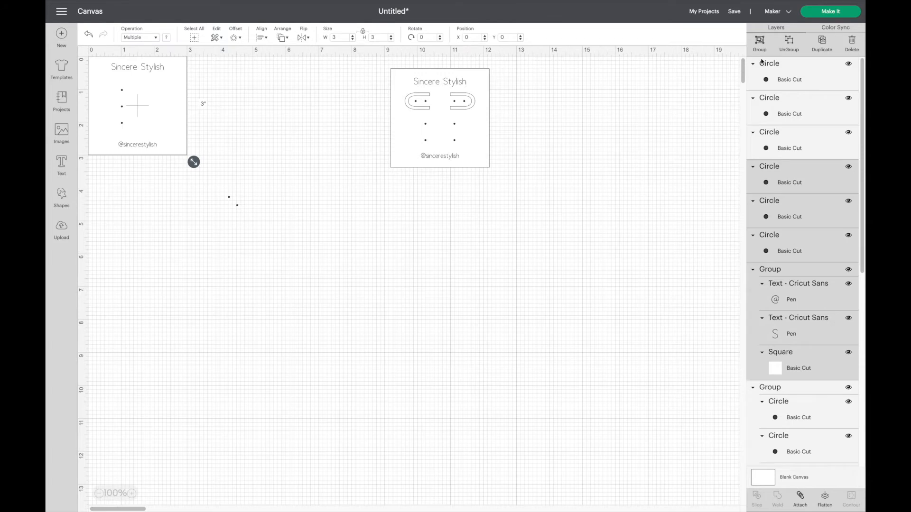
click(758, 42)
click(304, 37)
click(320, 51)
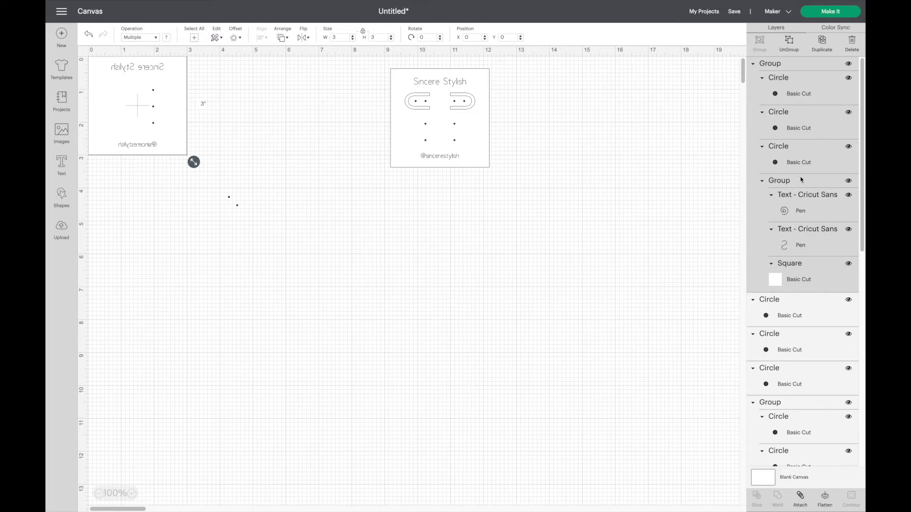
Step: Spread the spare circles apart below the card, moving two to about X 4.54, Y 3.97 and X 5.1, Y 4.54
click(803, 159)
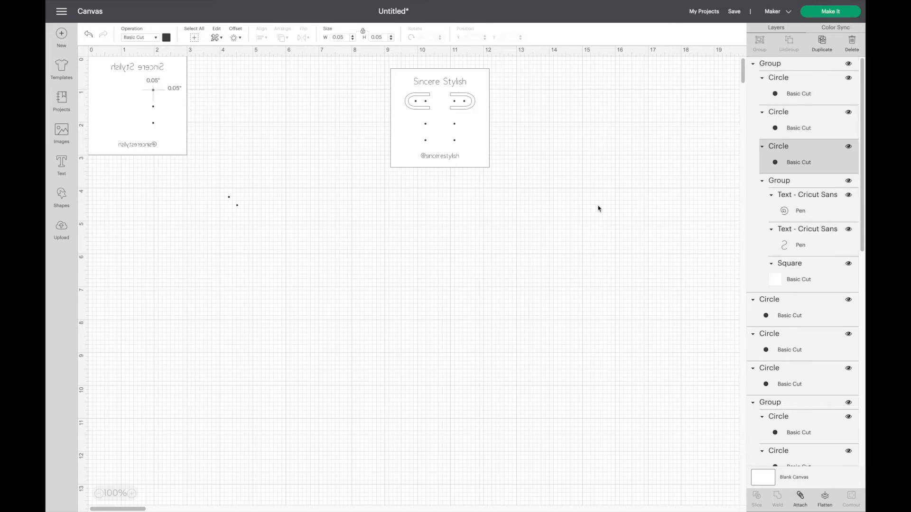
click(558, 229)
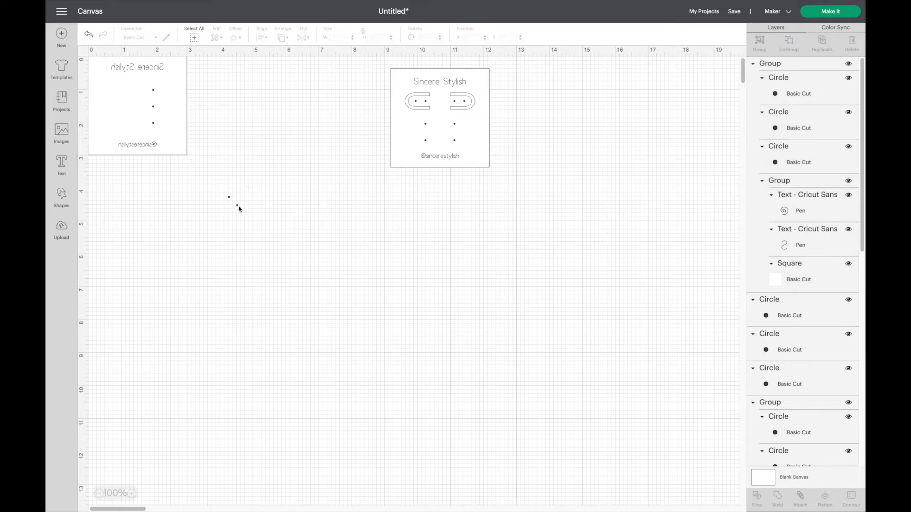
mouse_move(237, 205)
mouse_down()
mouse_move(257, 206)
mouse_move(232, 195)
mouse_move(240, 188)
mouse_up()
click(290, 211)
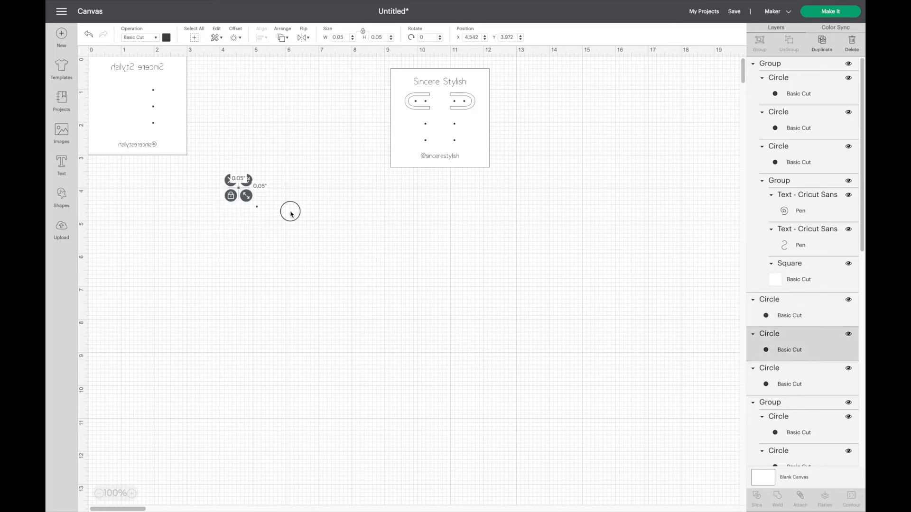
Step: Position the rightmost spare circle on the flipped card at X 1, Y 1 and deselect it
click(257, 206)
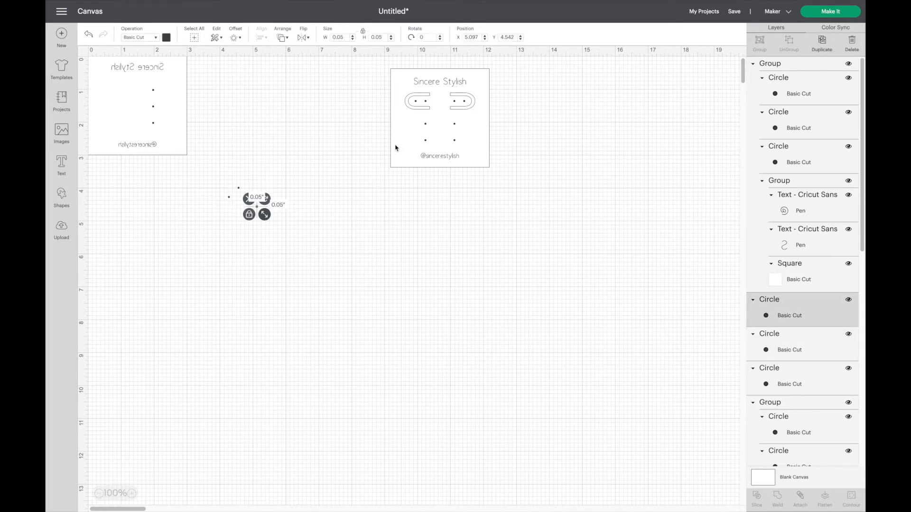
click(472, 37)
text(1)
key(Tab)
text(1)
key(Return)
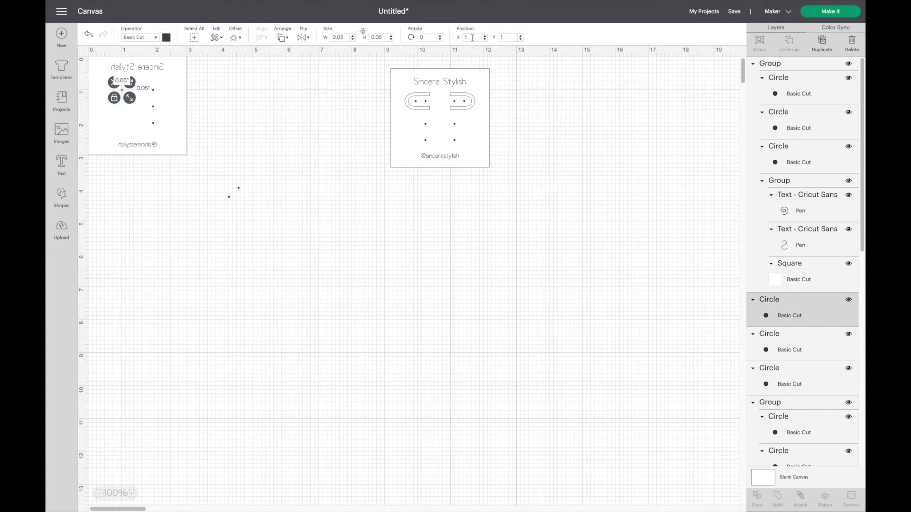
click(258, 212)
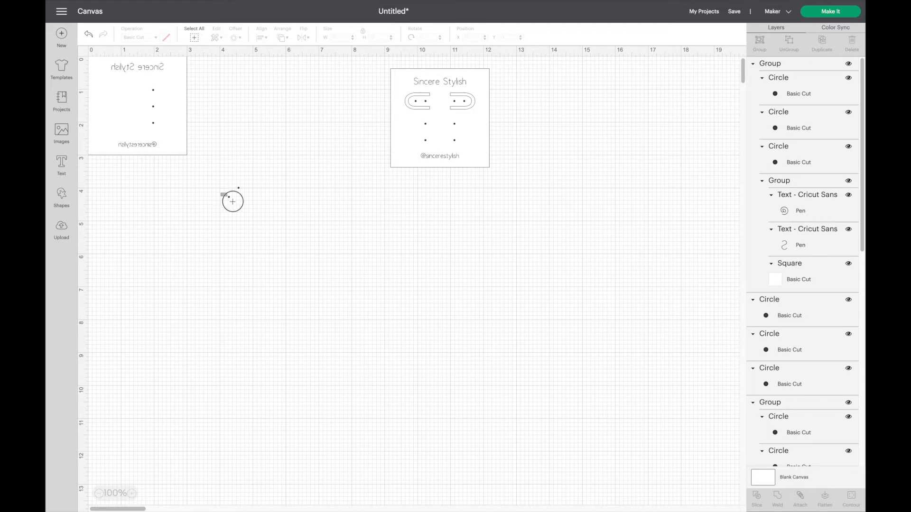
Step: Position the next spare circle on the flipped card at X 1, Y 1.5
click(229, 196)
click(471, 37)
text(1)
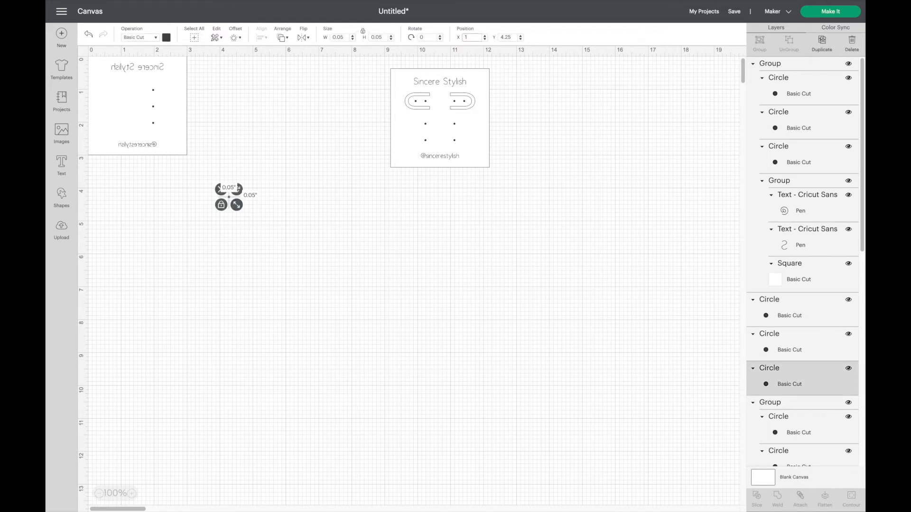
key(Tab)
text(1)
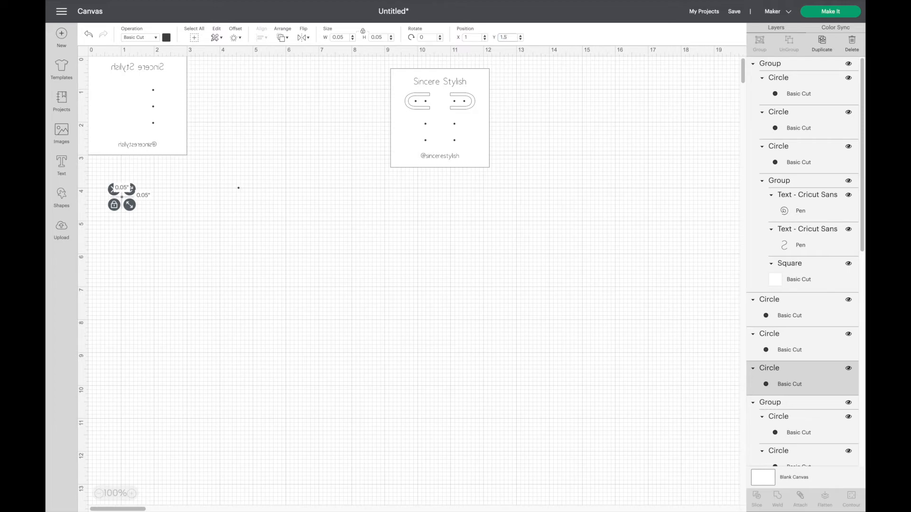
text(.5)
key(Return)
click(336, 174)
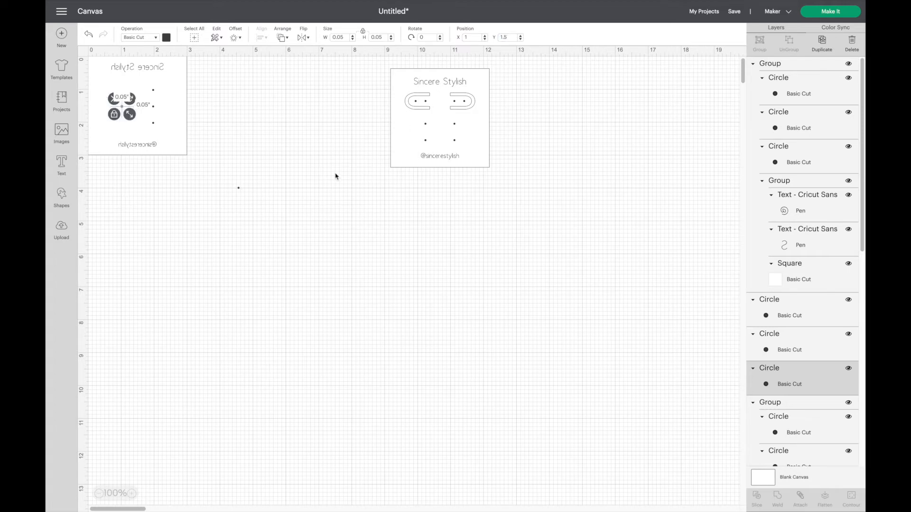
Step: Position the last spare circle on the flipped card at X 1, Y 2 and deselect it
drag(230, 183, 255, 200)
click(471, 37)
text(1)
key(Tab)
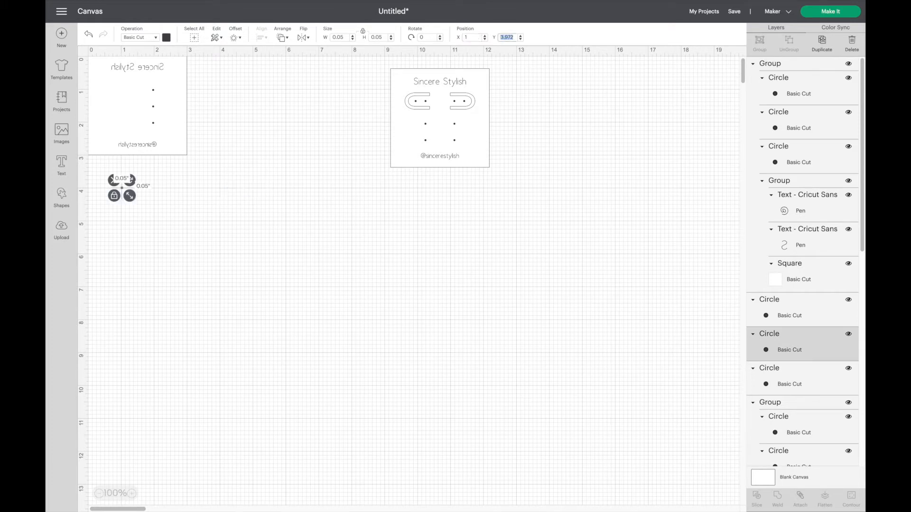
text(2)
key(Tab)
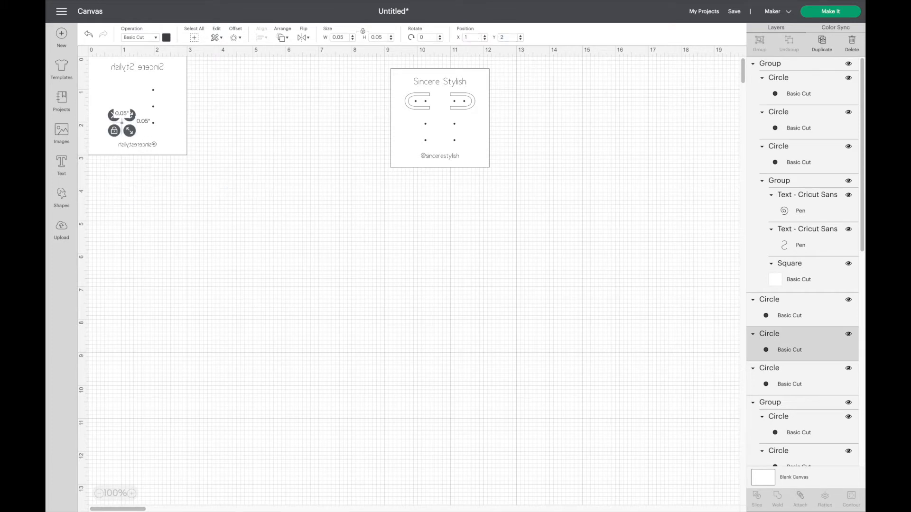
click(276, 140)
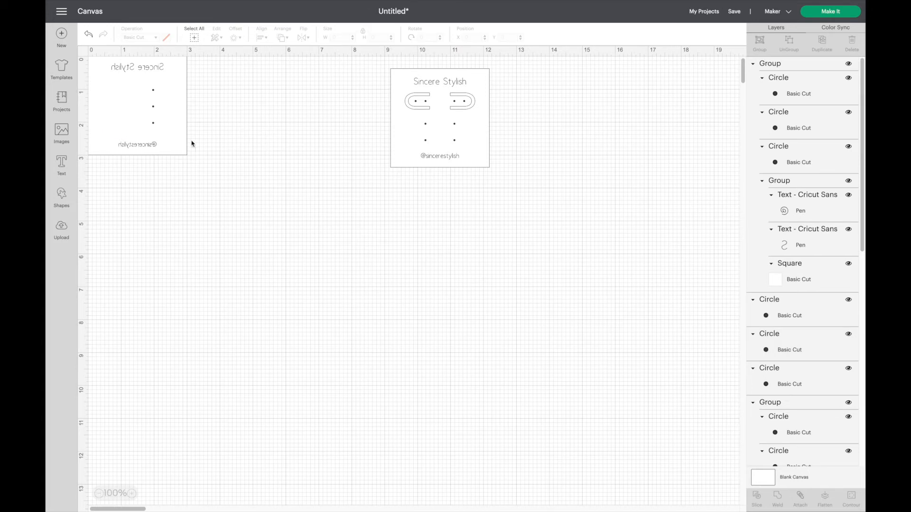
Step: Send the flipped card group to the back, behind the three newly placed circles
click(171, 117)
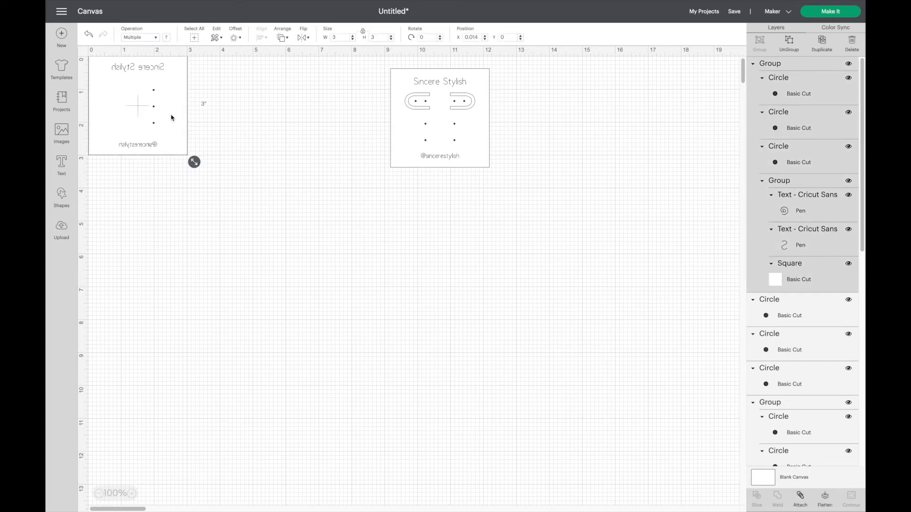
click(283, 37)
click(306, 51)
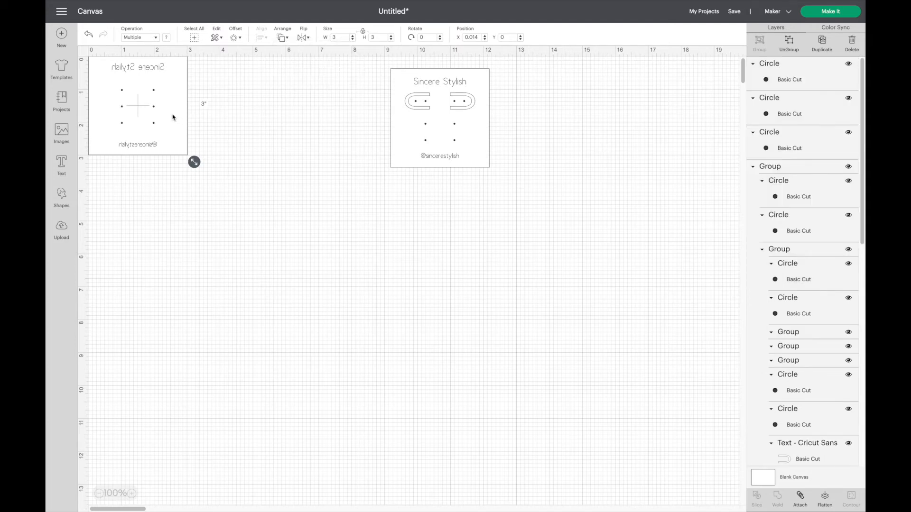
Step: Set the flipped card's X position to 0 and group it with the three loose circles
double_click(468, 37)
text(0)
key(Return)
drag(238, 182, 72, 31)
click(760, 41)
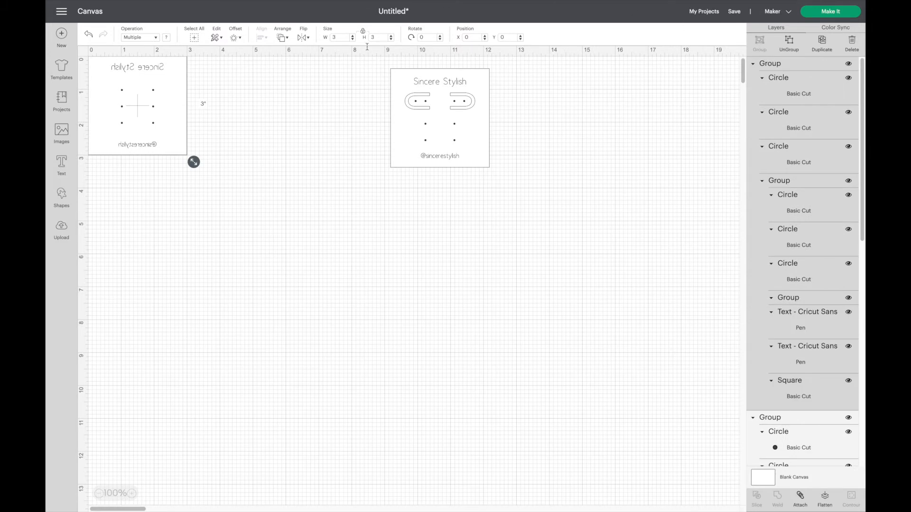
Step: Flip the grouped card horizontally and move it beside the other card at about X 5.64, Y 0.86
click(304, 37)
click(317, 50)
drag(160, 90, 346, 118)
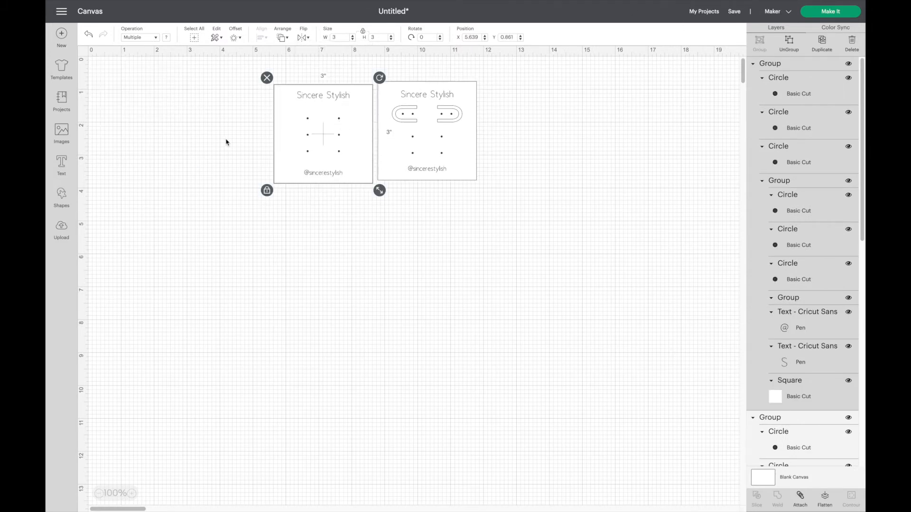
Step: Center the two side-by-side cards vertically with each other and group them as a pair
click(225, 143)
drag(259, 89, 479, 145)
click(261, 38)
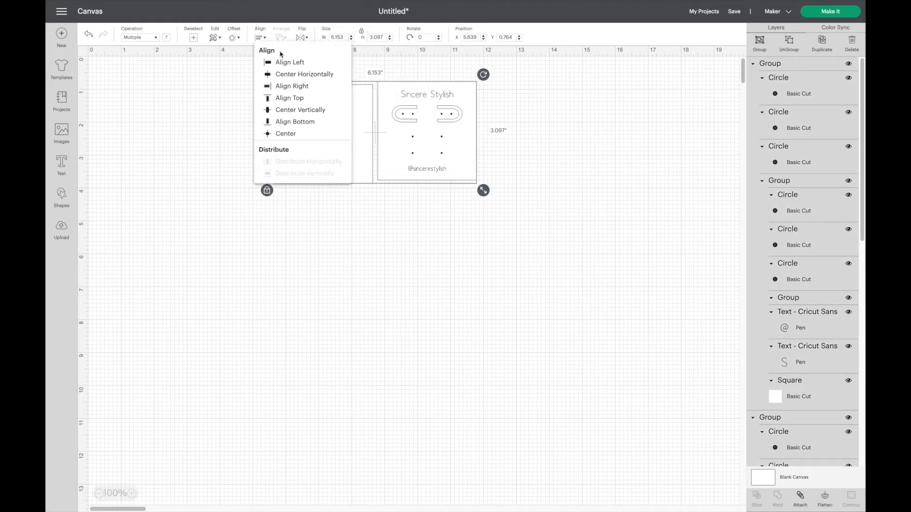
click(289, 98)
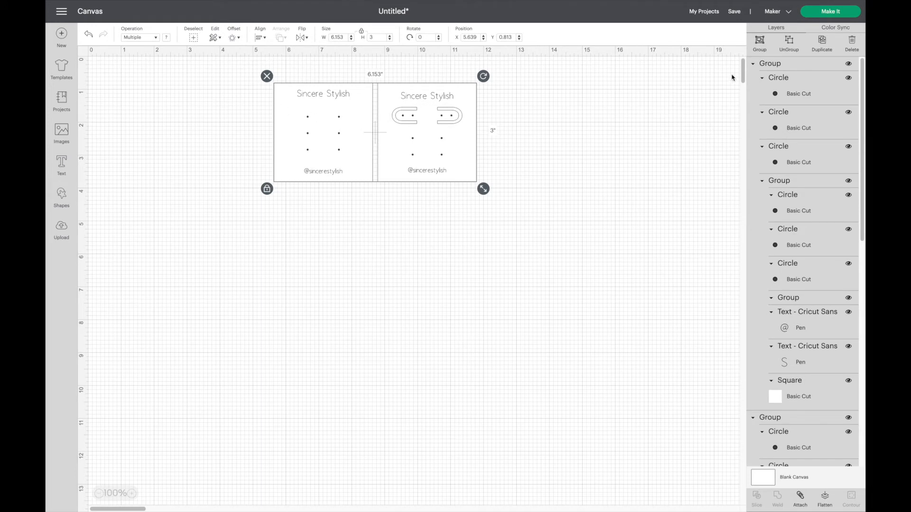
click(760, 41)
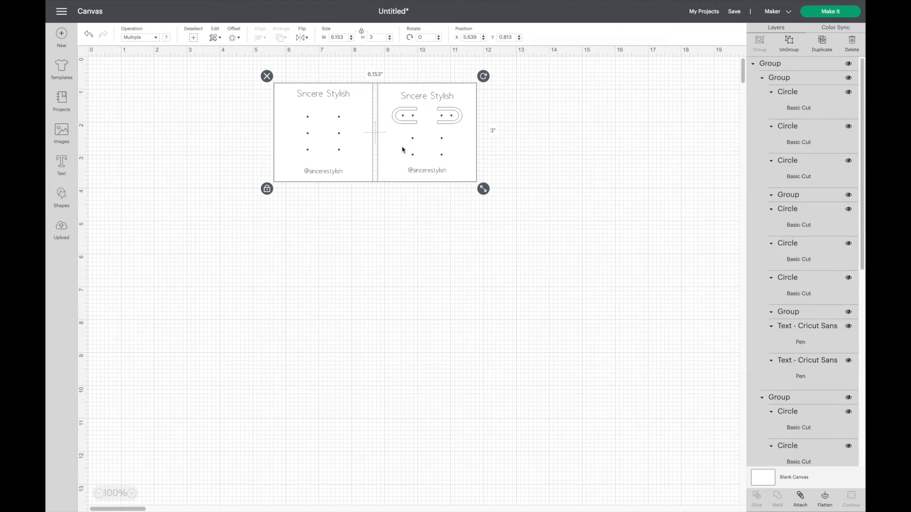
Step: Duplicate the card pair twice, placing the copies below it at about X 5.69, Y 3.85 and X 5.69, Y 6.94
right_click(358, 141)
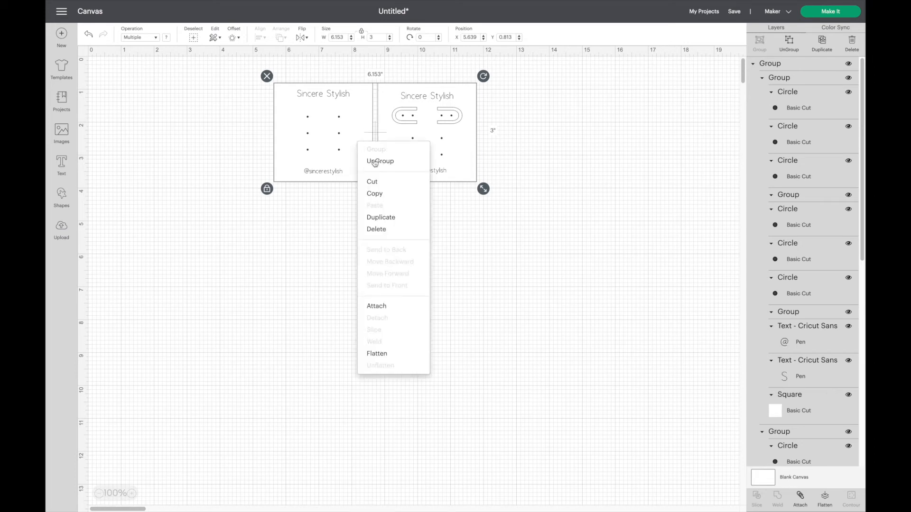
click(396, 218)
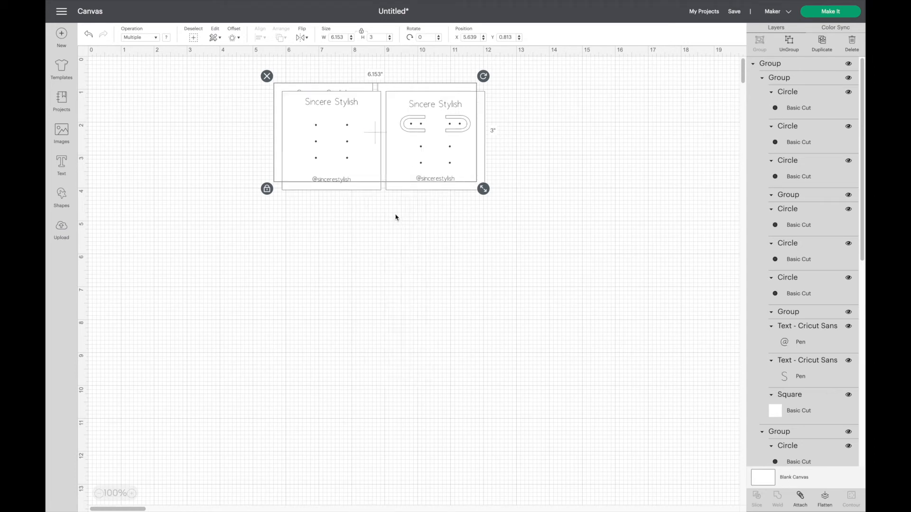
drag(387, 173, 366, 242)
right_click(366, 243)
click(393, 315)
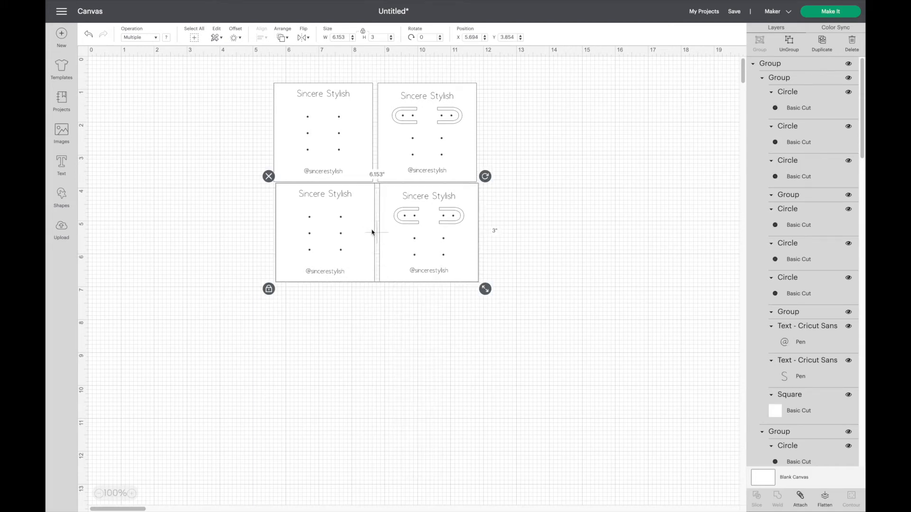
drag(368, 220, 357, 314)
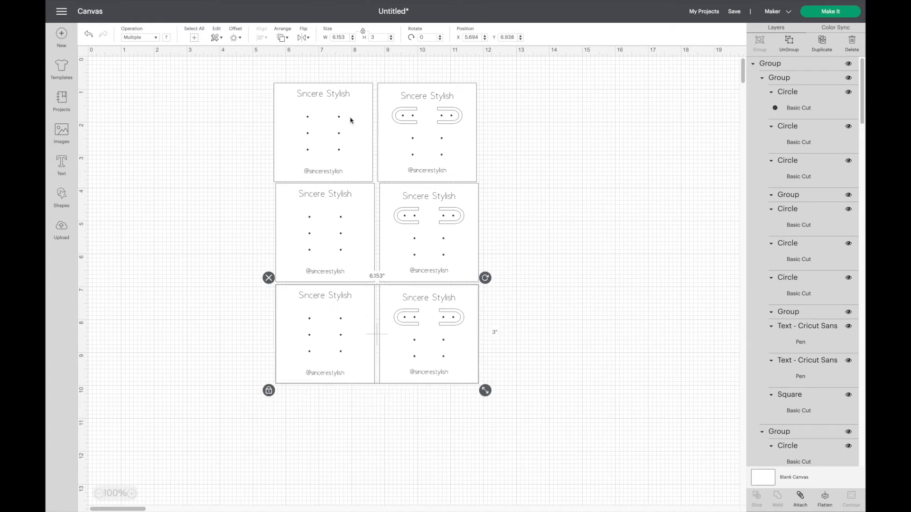
Step: Center the three rows of card pairs horizontally and attach all six cards together
drag(338, 66, 414, 449)
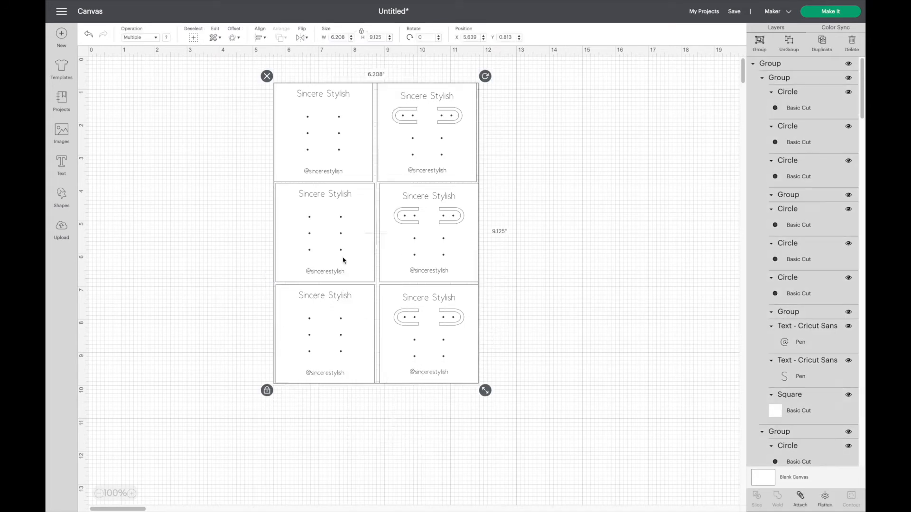
click(261, 37)
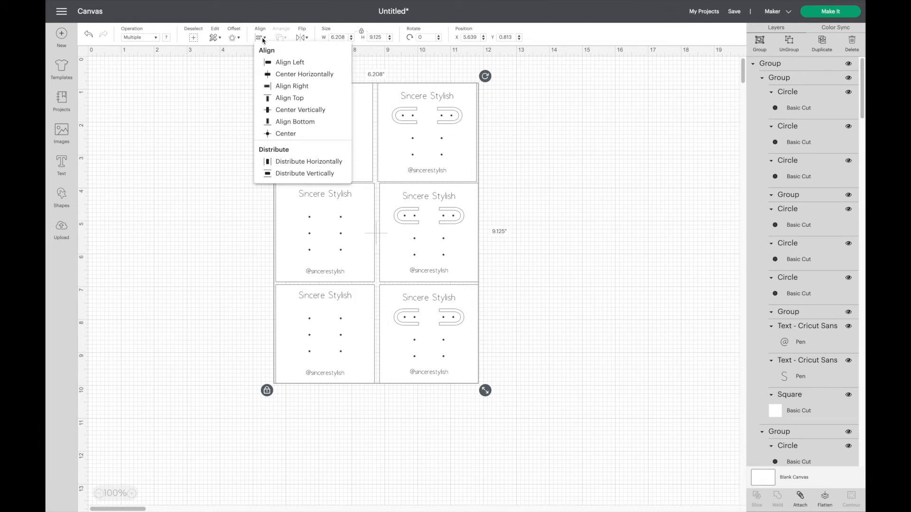
click(297, 74)
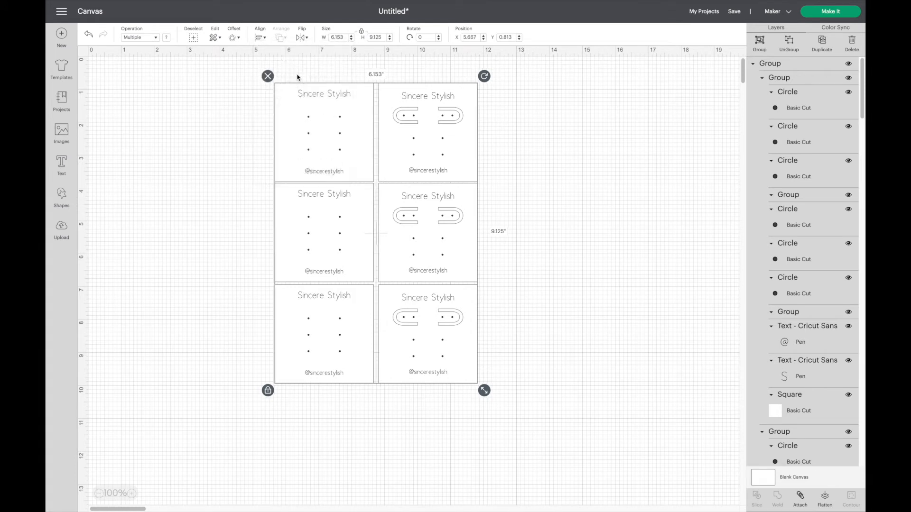
click(801, 500)
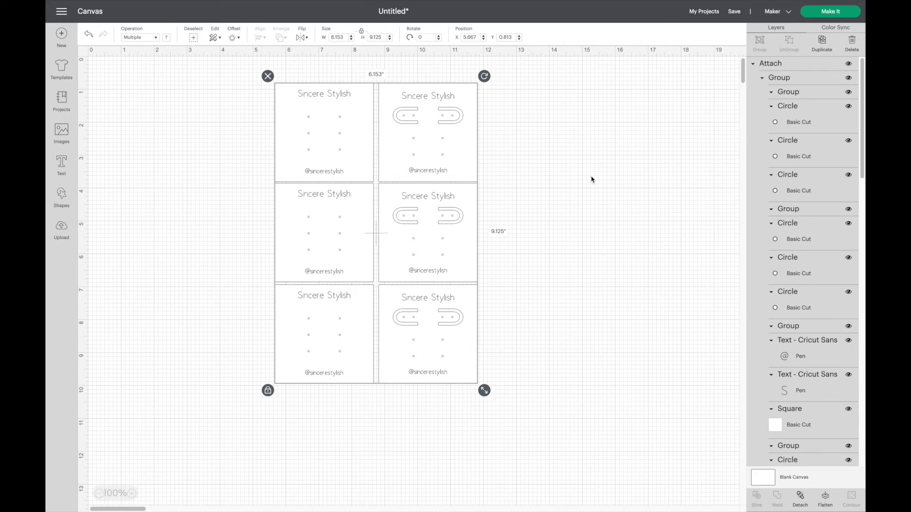
click(604, 239)
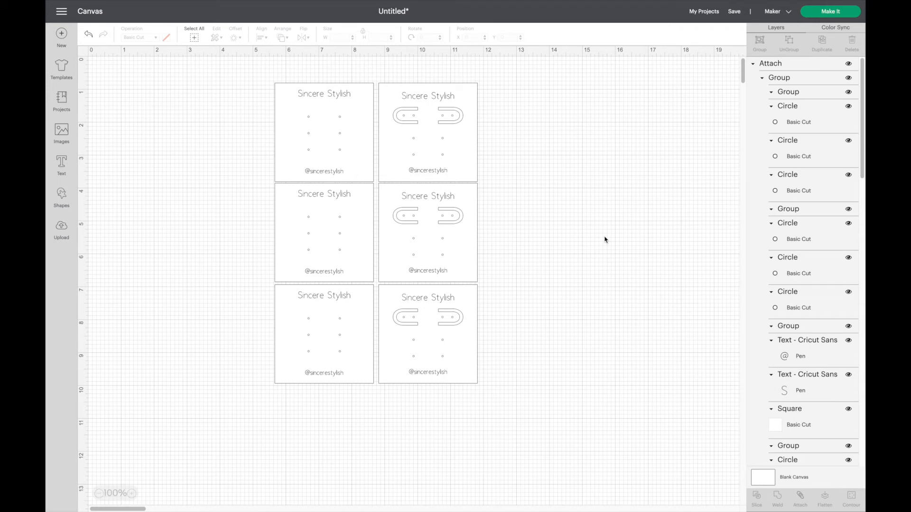
Step: Review the layers of the attached cards and send the project to be made
scroll(800, 394, down, 10)
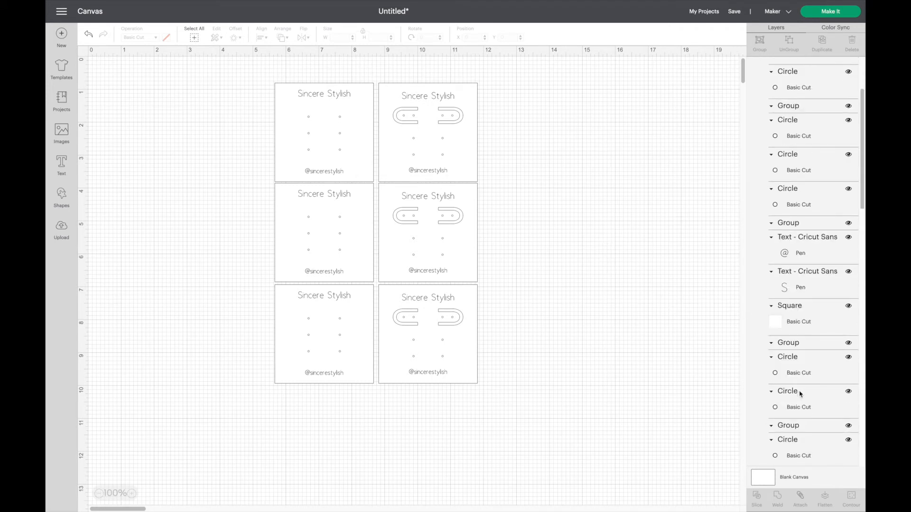
scroll(800, 393, down, 10)
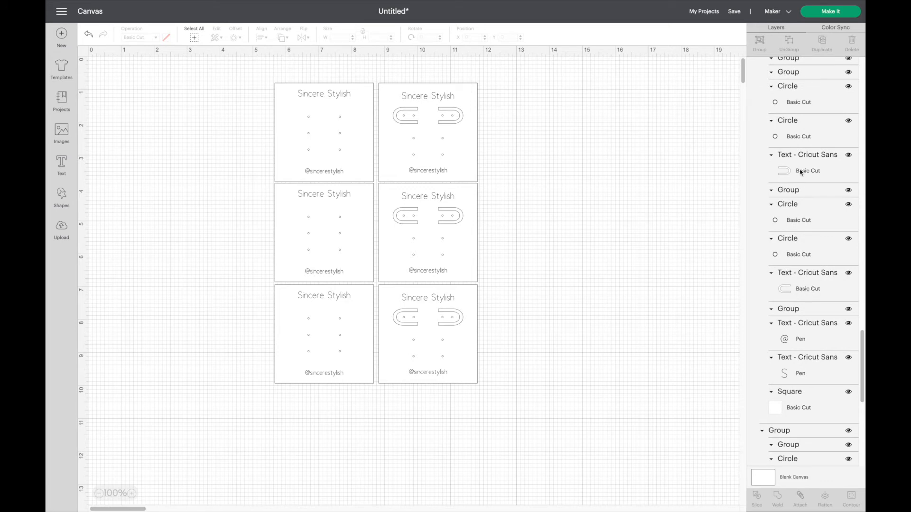
scroll(798, 175, down, 10)
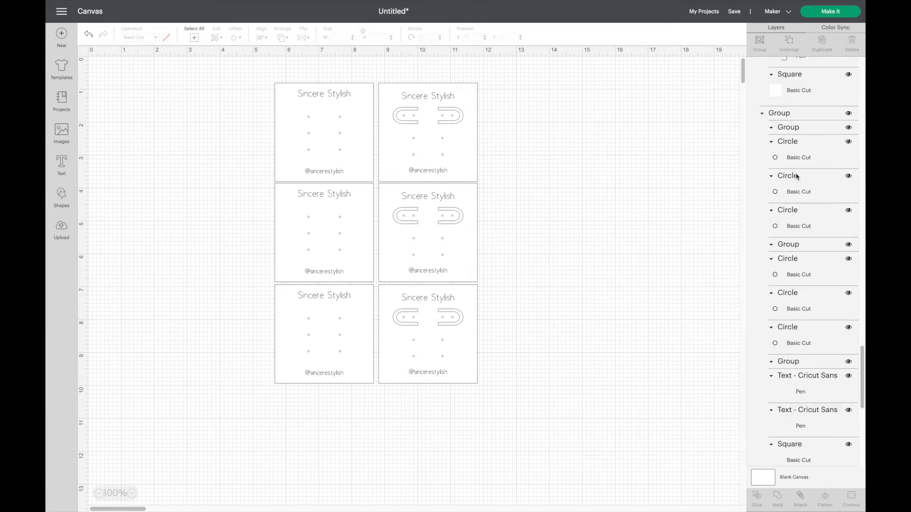
scroll(797, 177, down, 3)
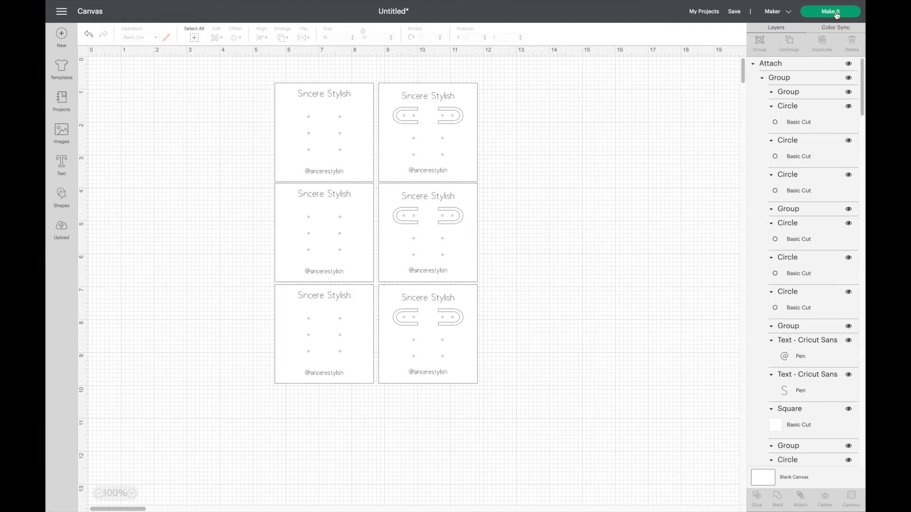
click(836, 13)
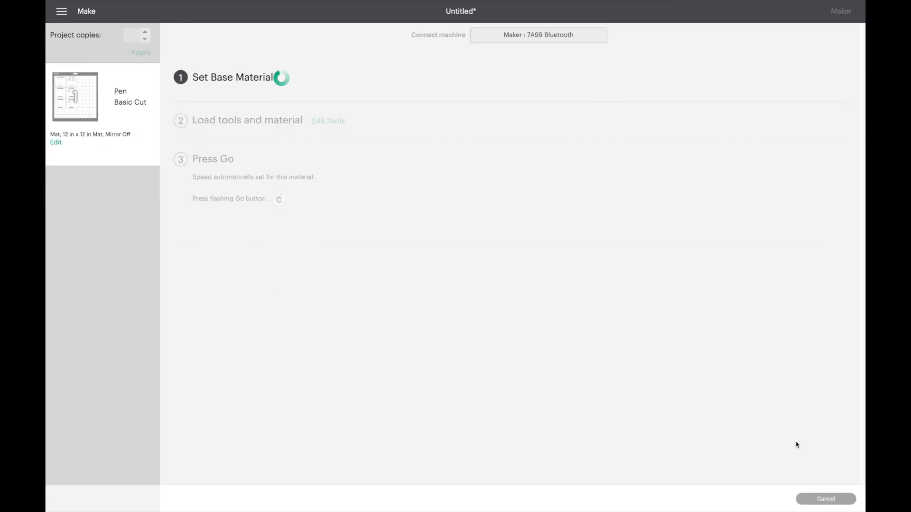
Step: Set the base material to Light Cardstock – 65 lb (176 gsm) and open the pressure options
click(237, 135)
click(298, 117)
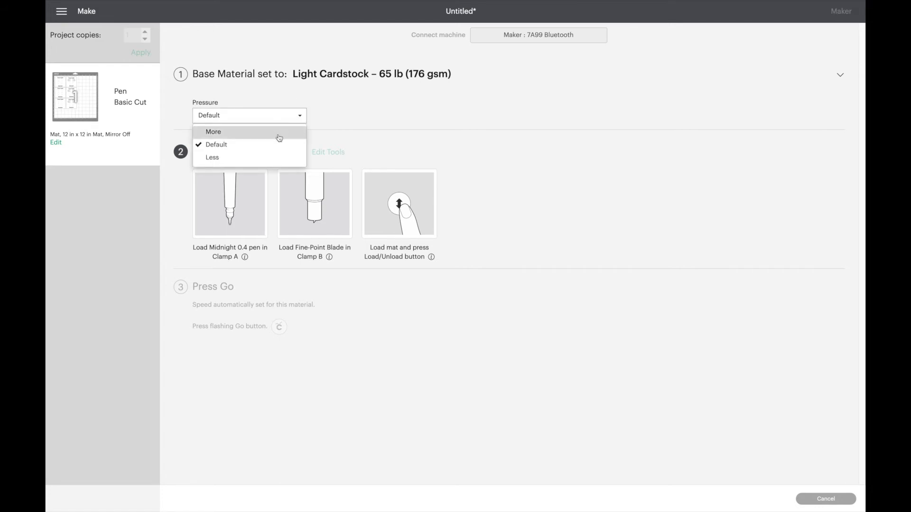